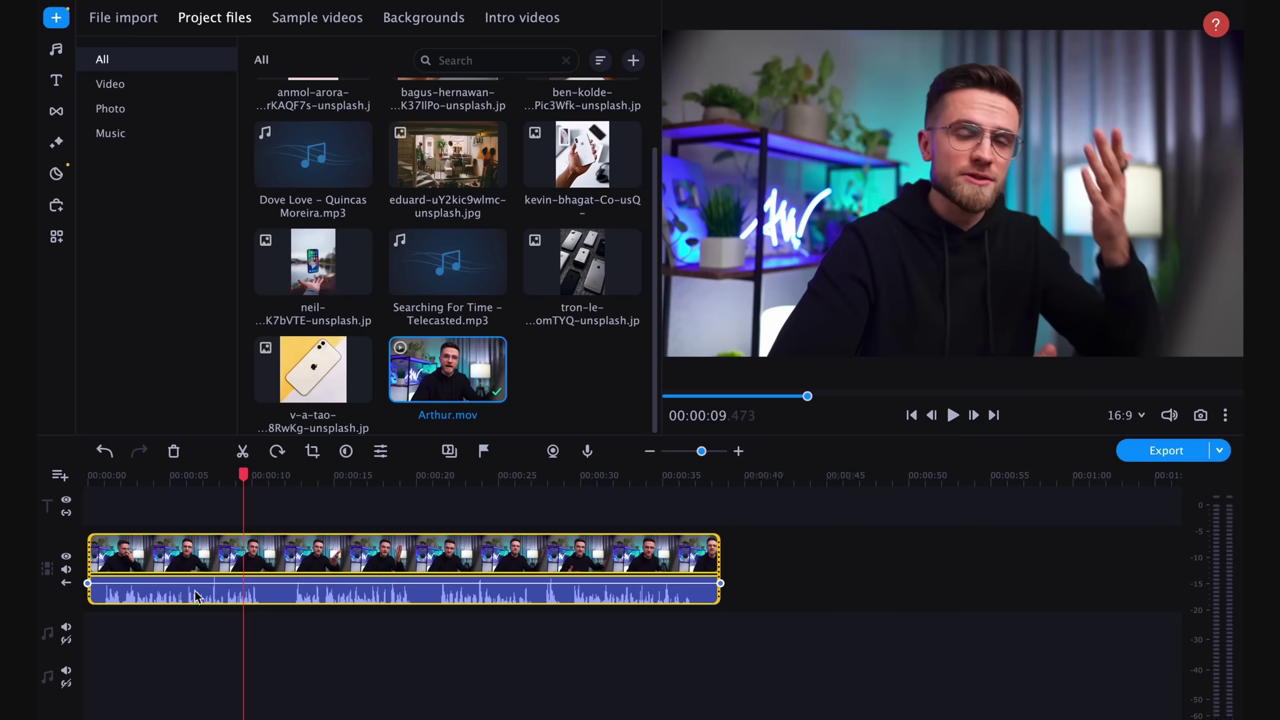
Open the clip's Clip properties to view its volume, speed and fade settings
double_click(196, 596)
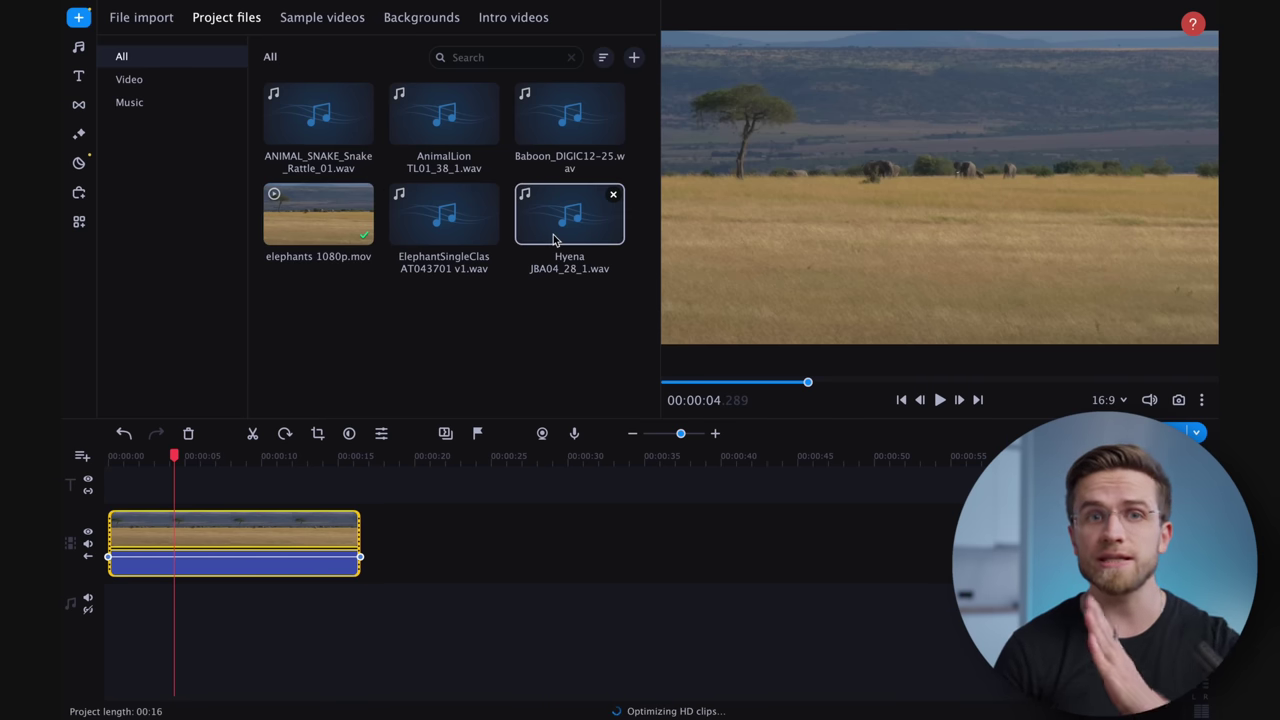
Add a new audio track and drop the ElephantSingleClas .wav onto it near the playhead
click(82, 455)
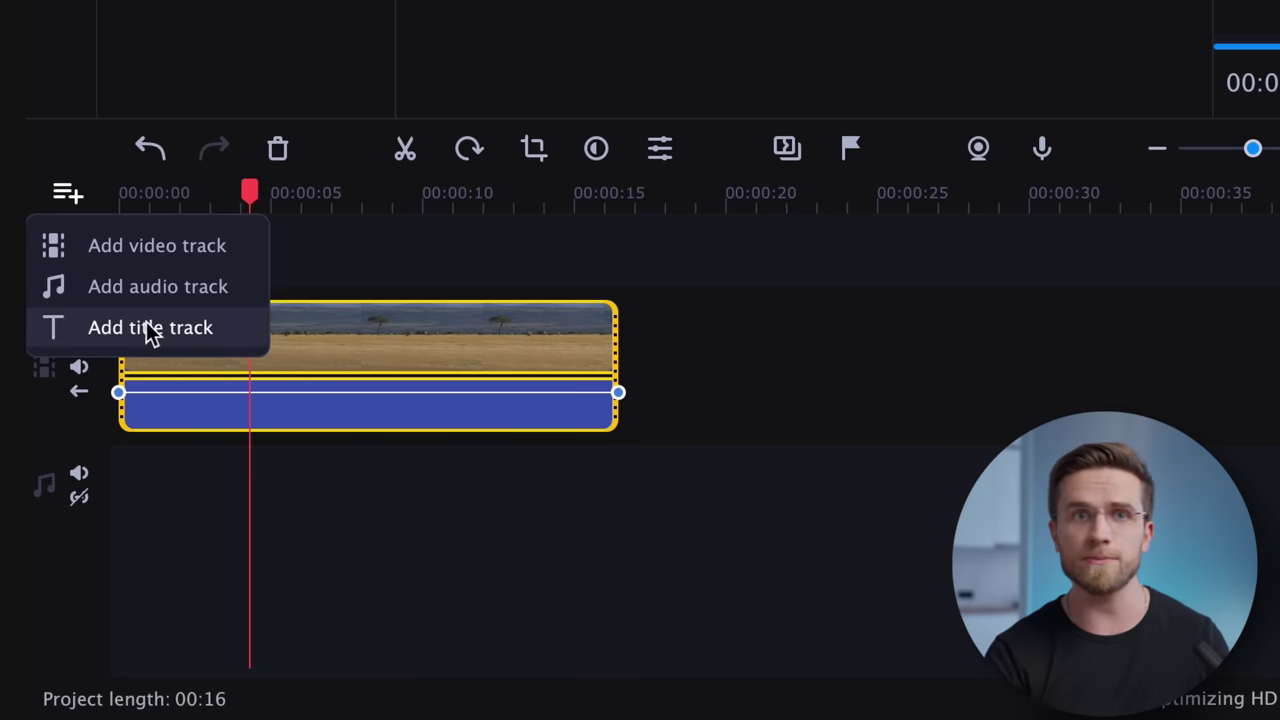
click(148, 330)
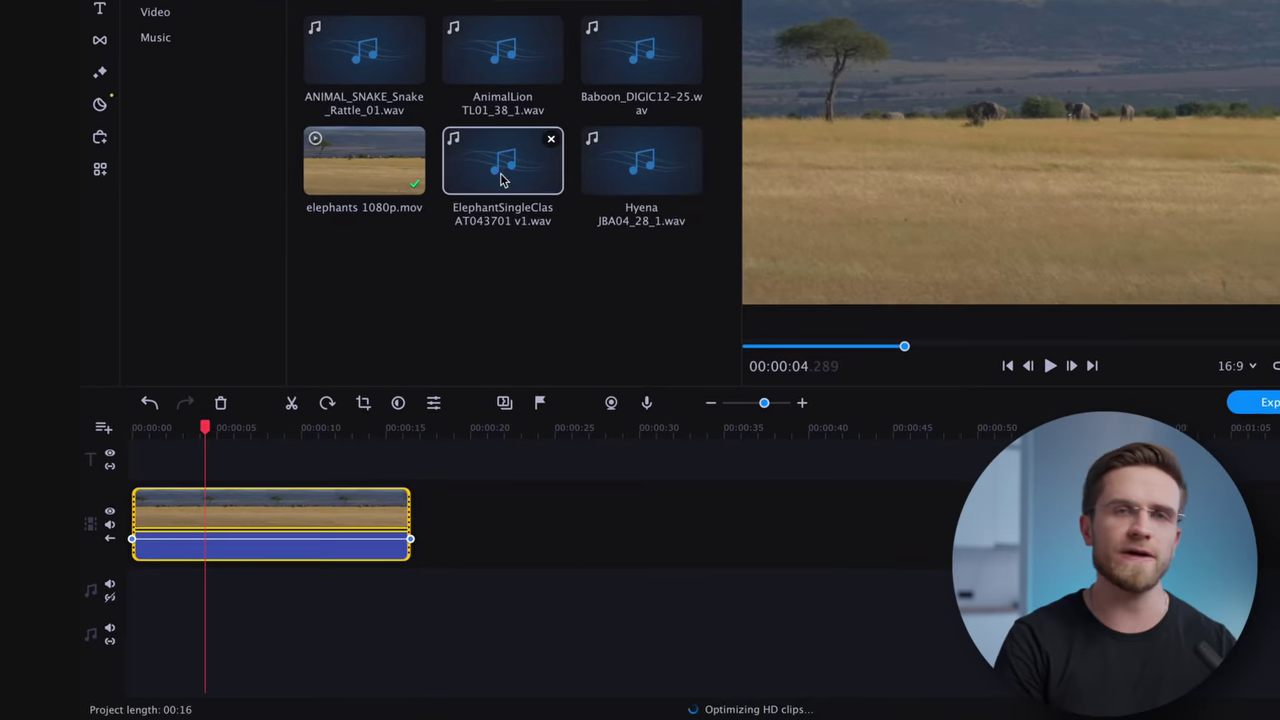
drag(457, 206, 423, 256)
drag(509, 130, 167, 563)
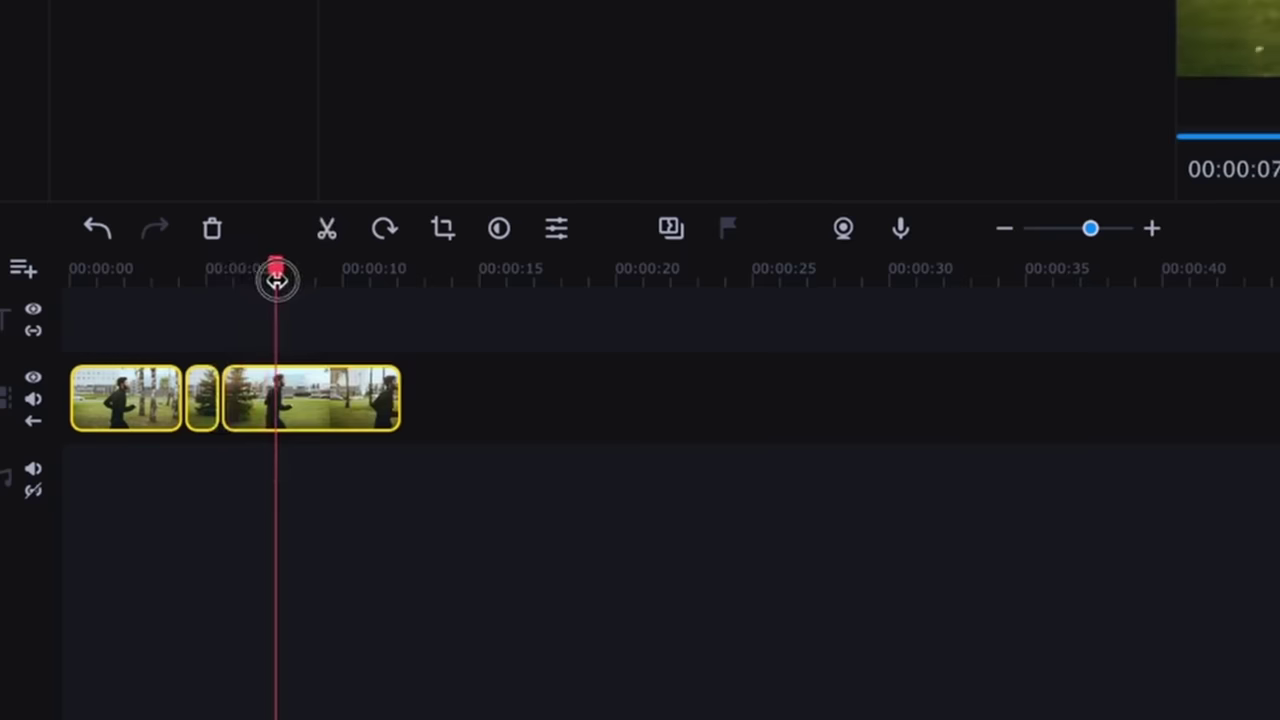
Split the runner clip at the next cut point with Ctrl+B, then place the elephant call on the timeline
drag(277, 279, 308, 292)
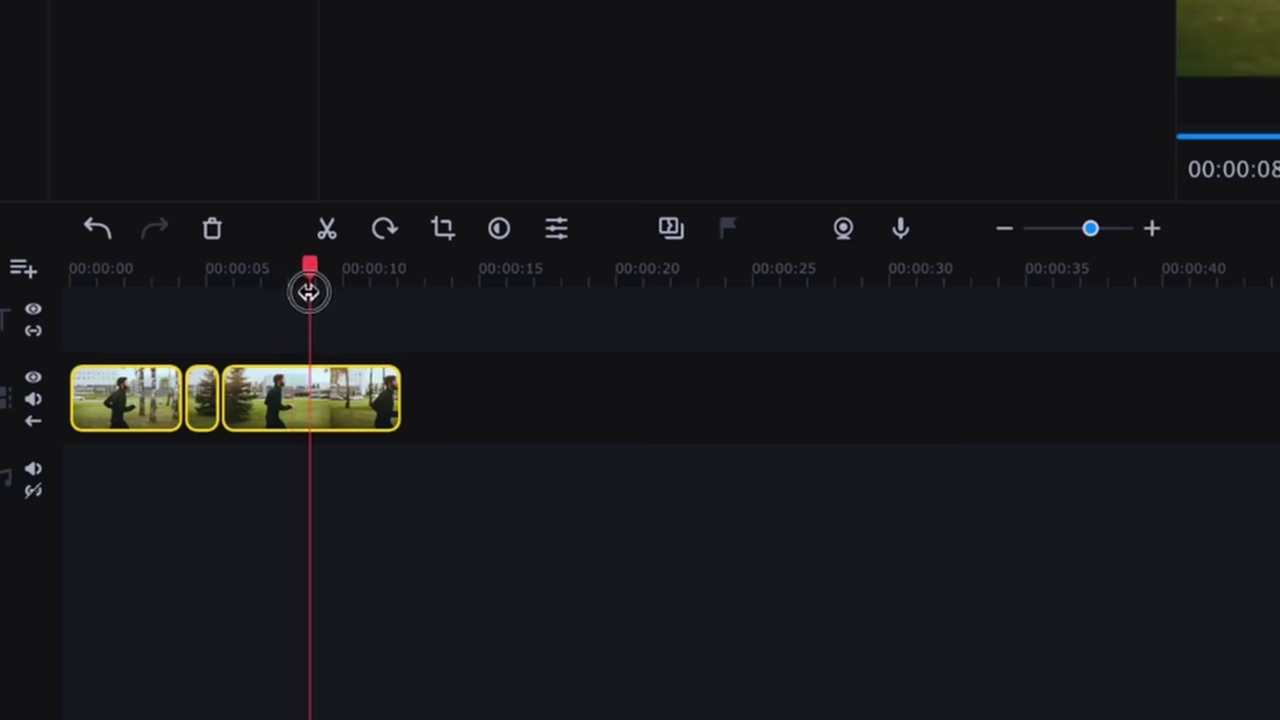
drag(308, 292, 343, 286)
key(ctrl+b)
key(ctrl+b)
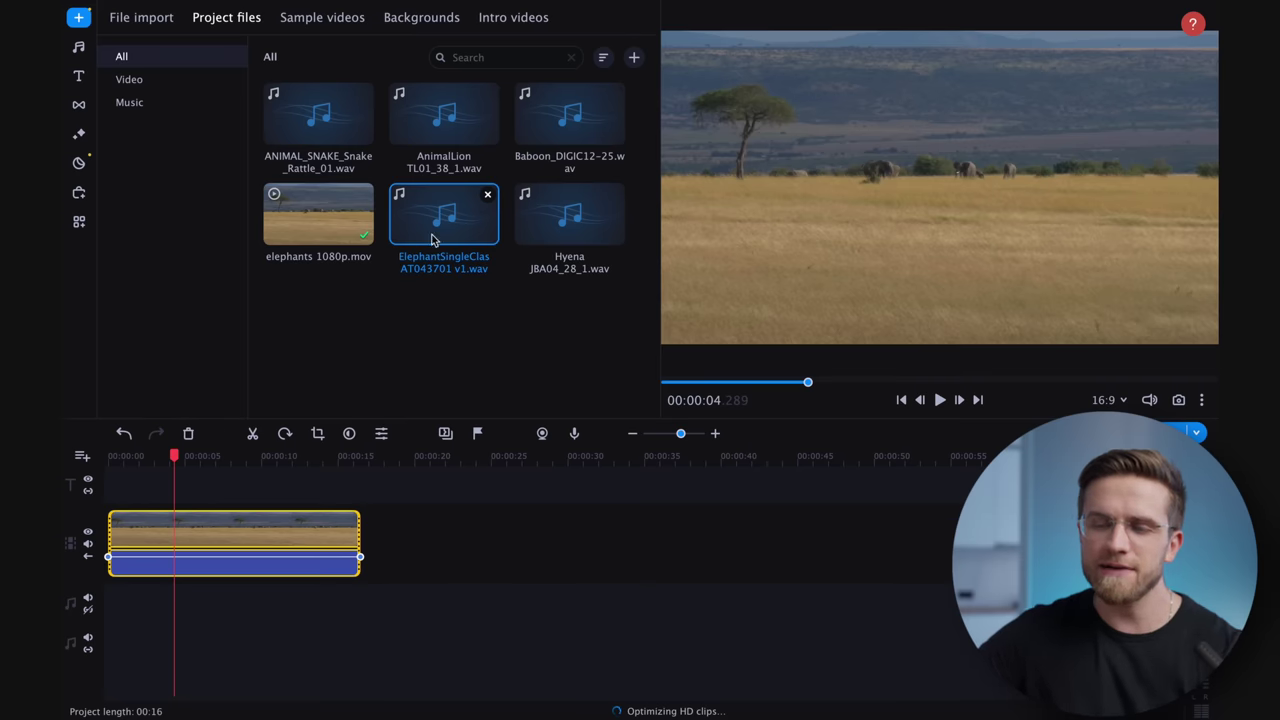
drag(434, 234, 152, 595)
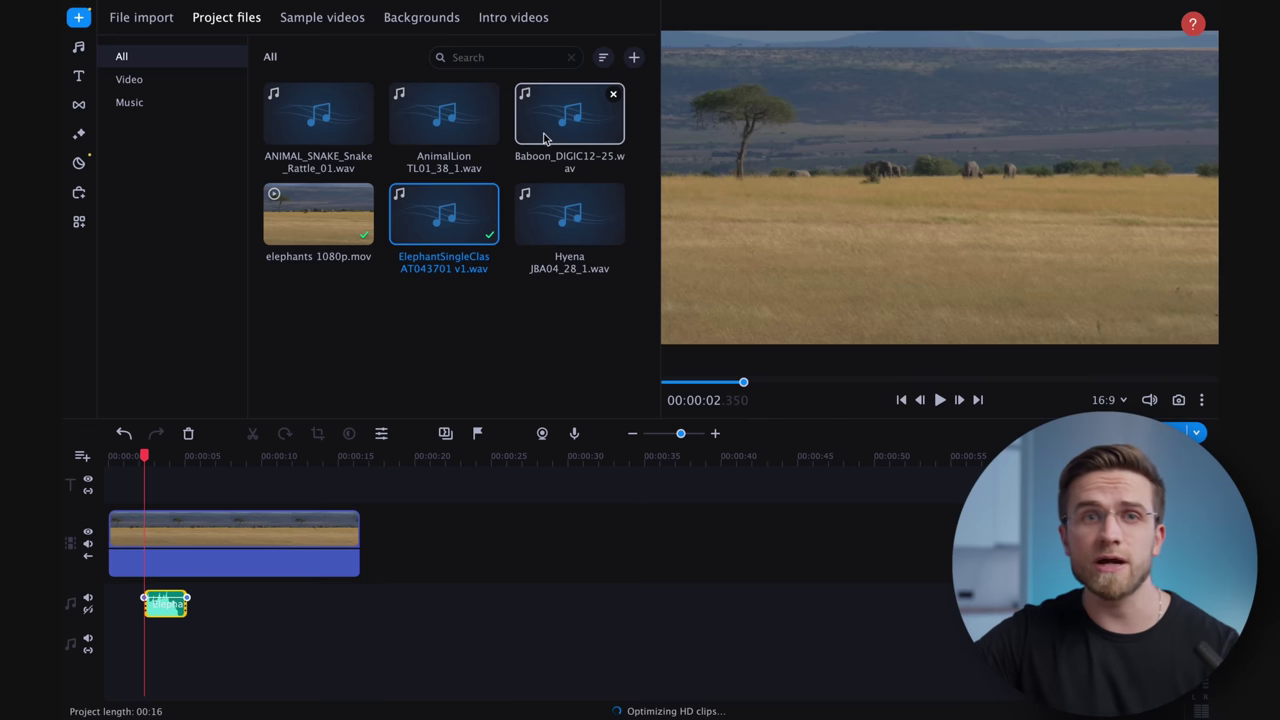
Preview Baboon_DIGIC12-25.wav, drop it on a new audio track, and play back the layered sounds
click(556, 136)
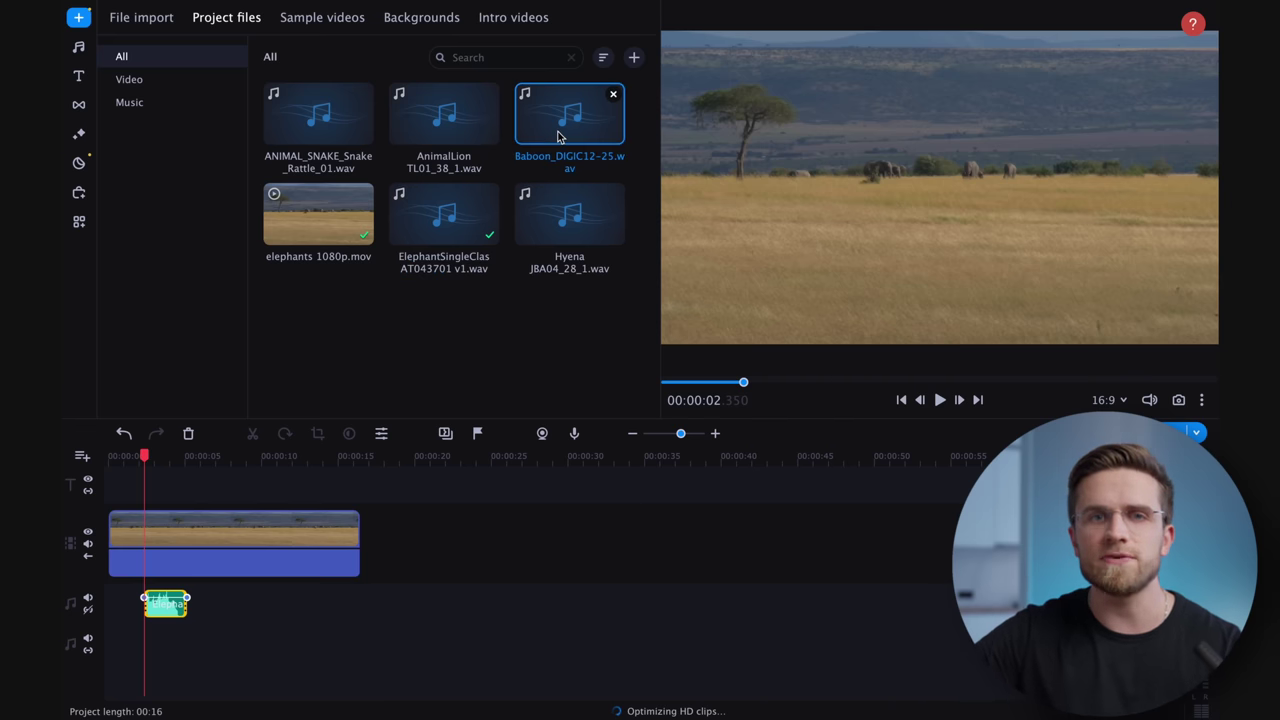
drag(557, 128, 105, 636)
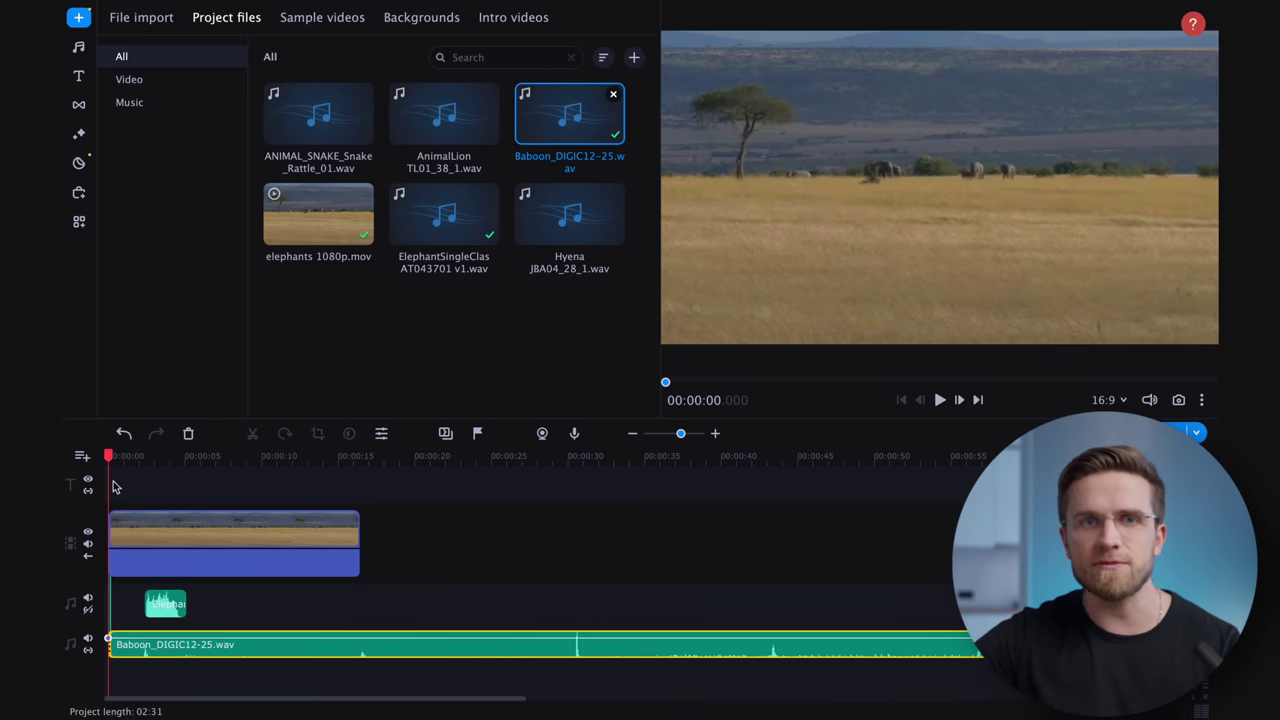
key(space)
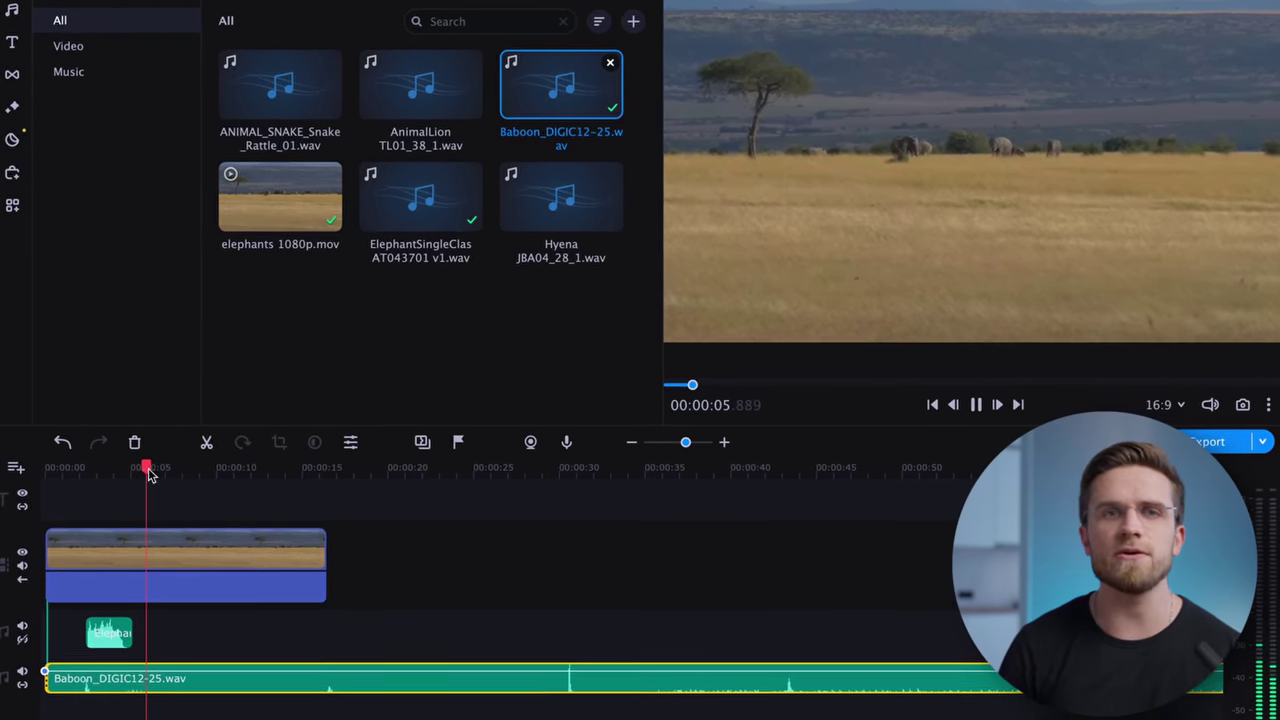
click(177, 470)
Split the baboon sound at 00:00:16 and delete the part past the video's end
drag(145, 477, 333, 477)
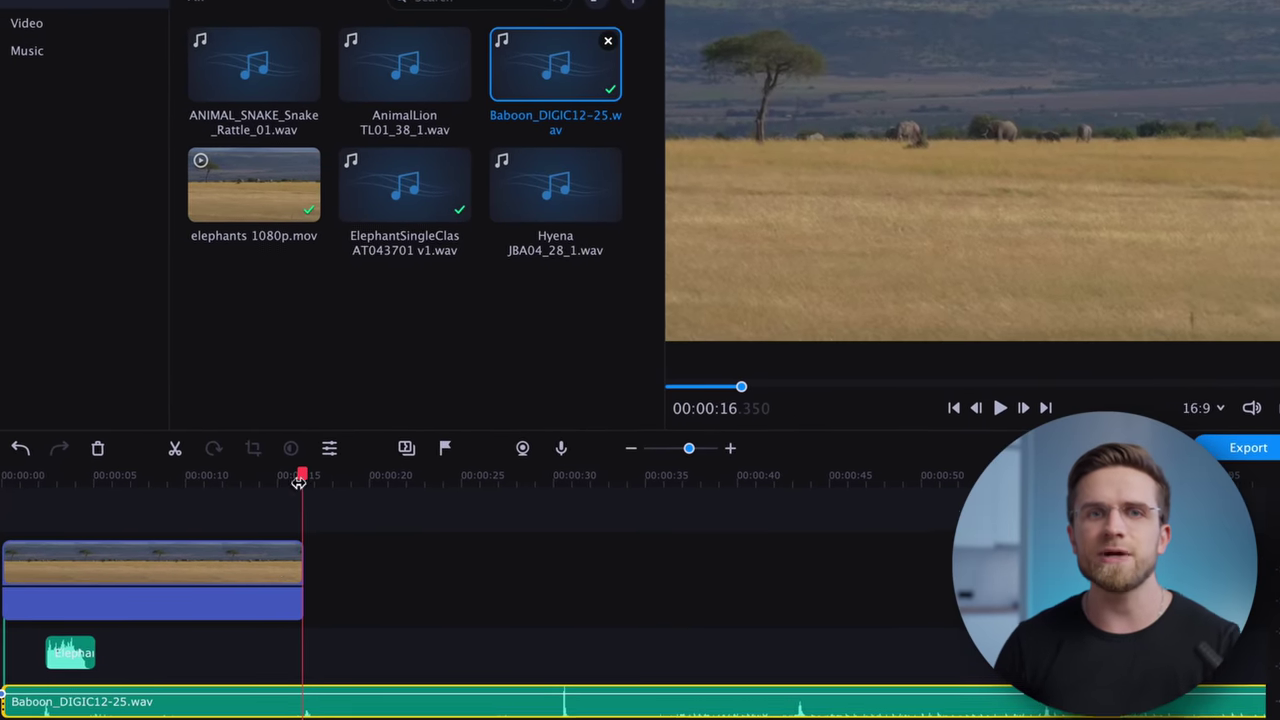
key(ctrl+b)
click(315, 707)
key(Delete)
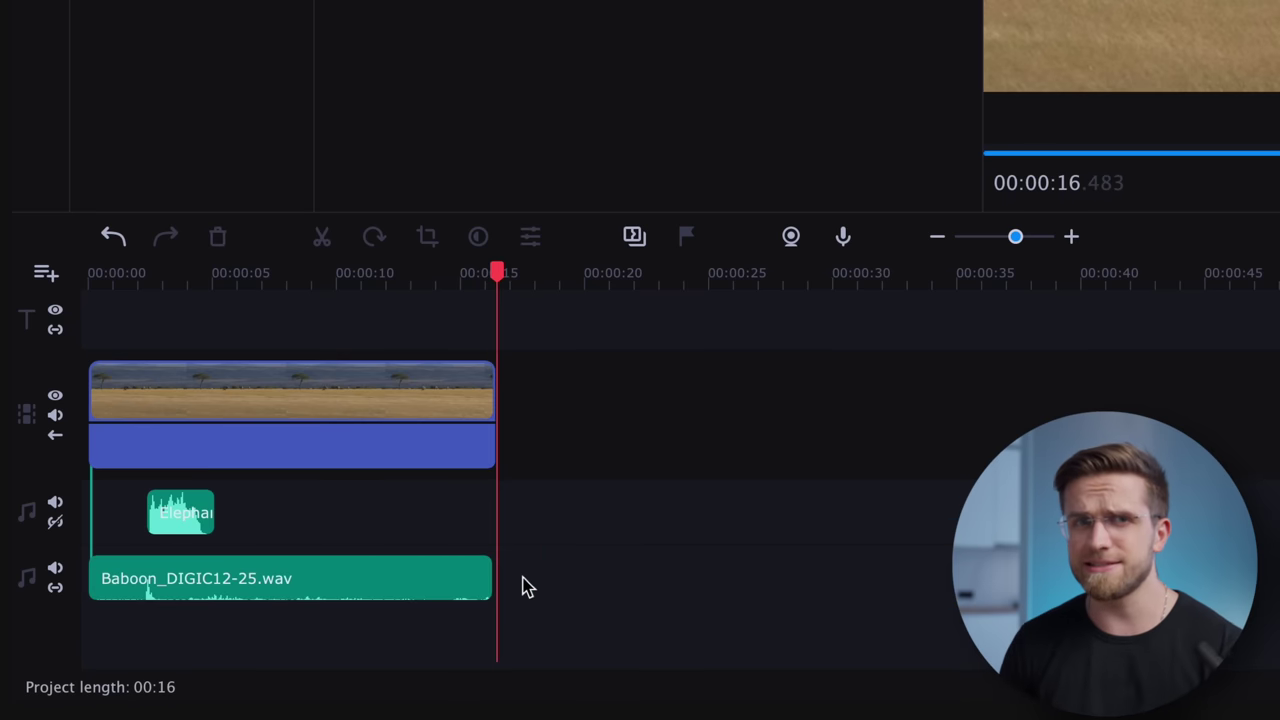
click(490, 588)
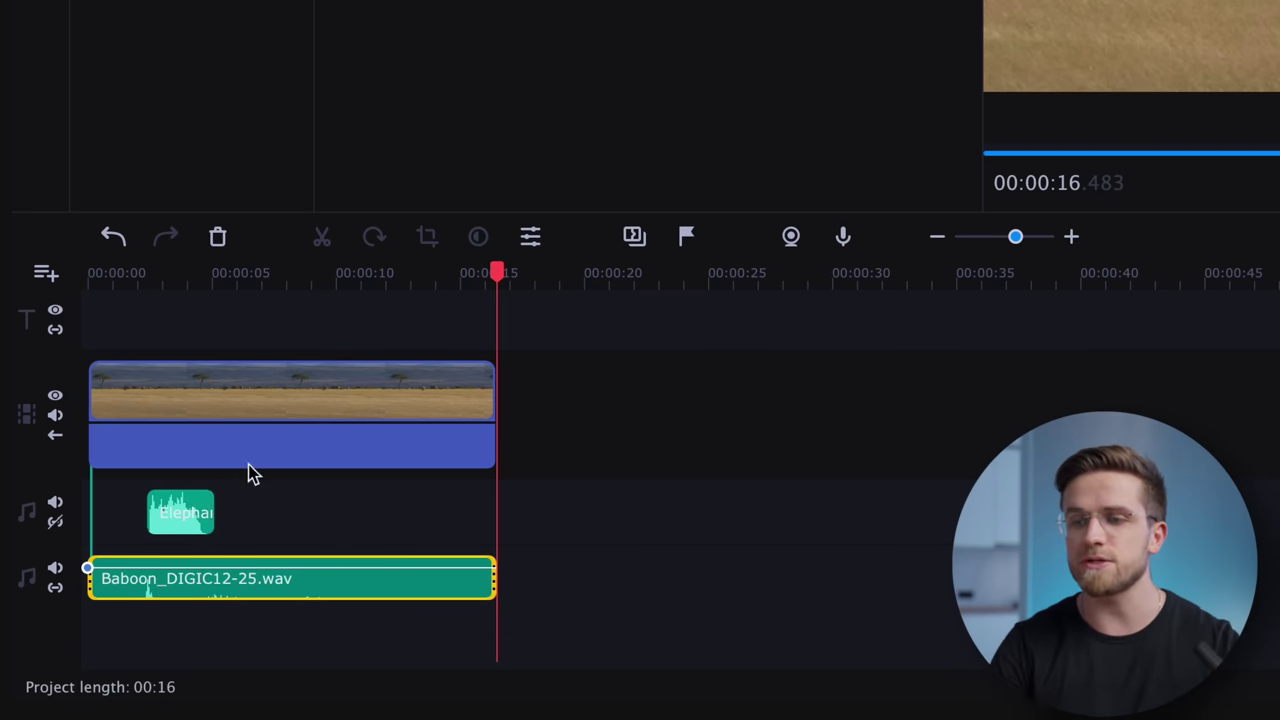
drag(357, 150, 157, 523)
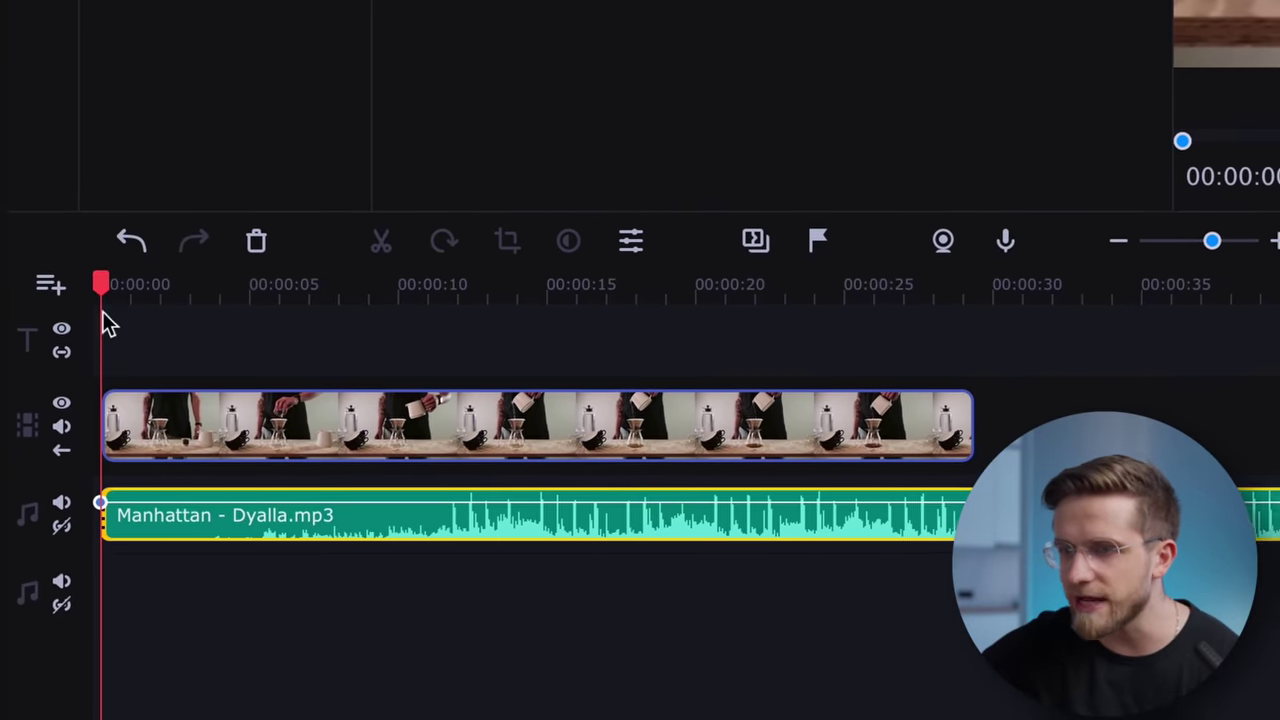
Place Manhattan - Dyalla.mp3 on the timeline, try it at about 5 s, then return it to 00:00:00 and play
drag(102, 275, 466, 300)
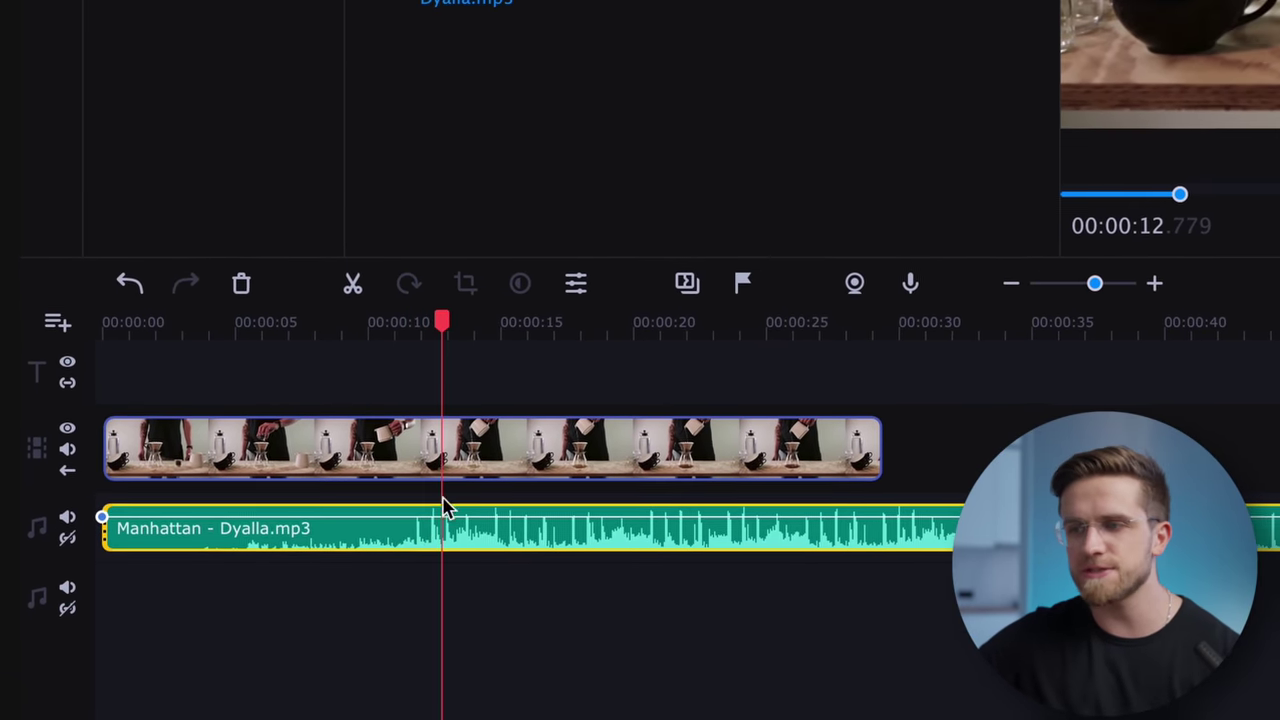
click(304, 537)
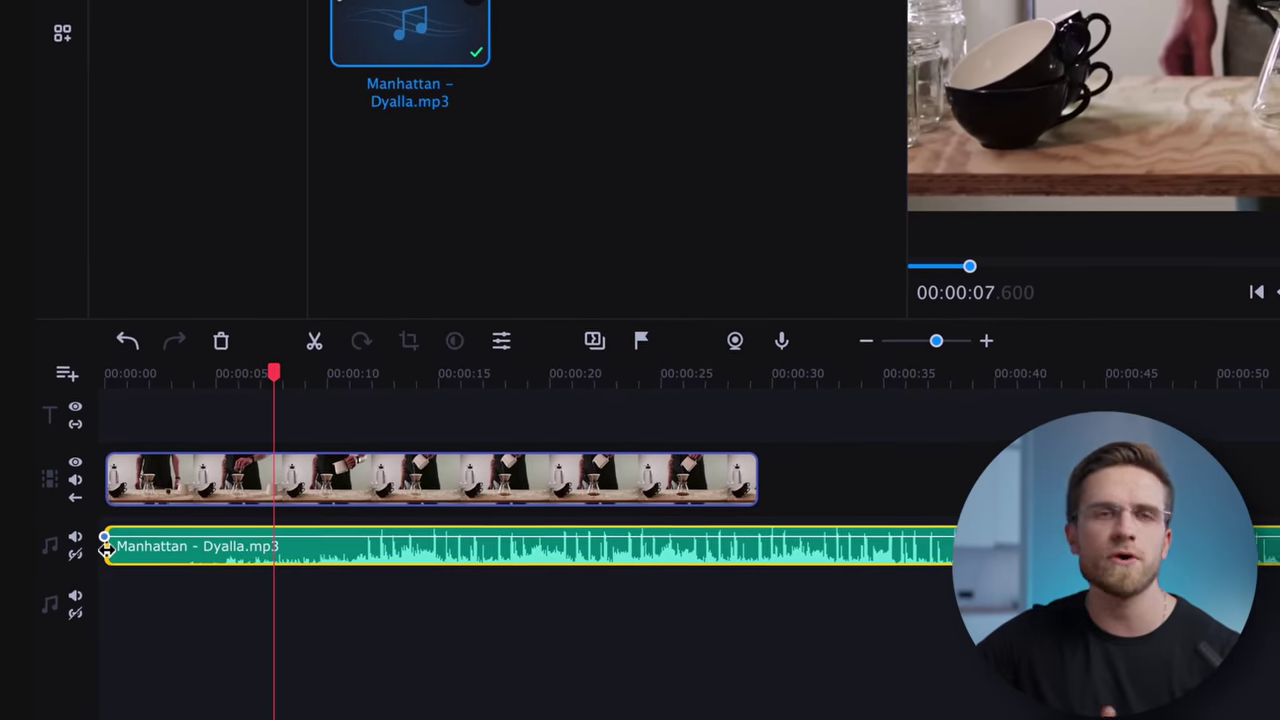
drag(105, 547, 149, 569)
click(102, 493)
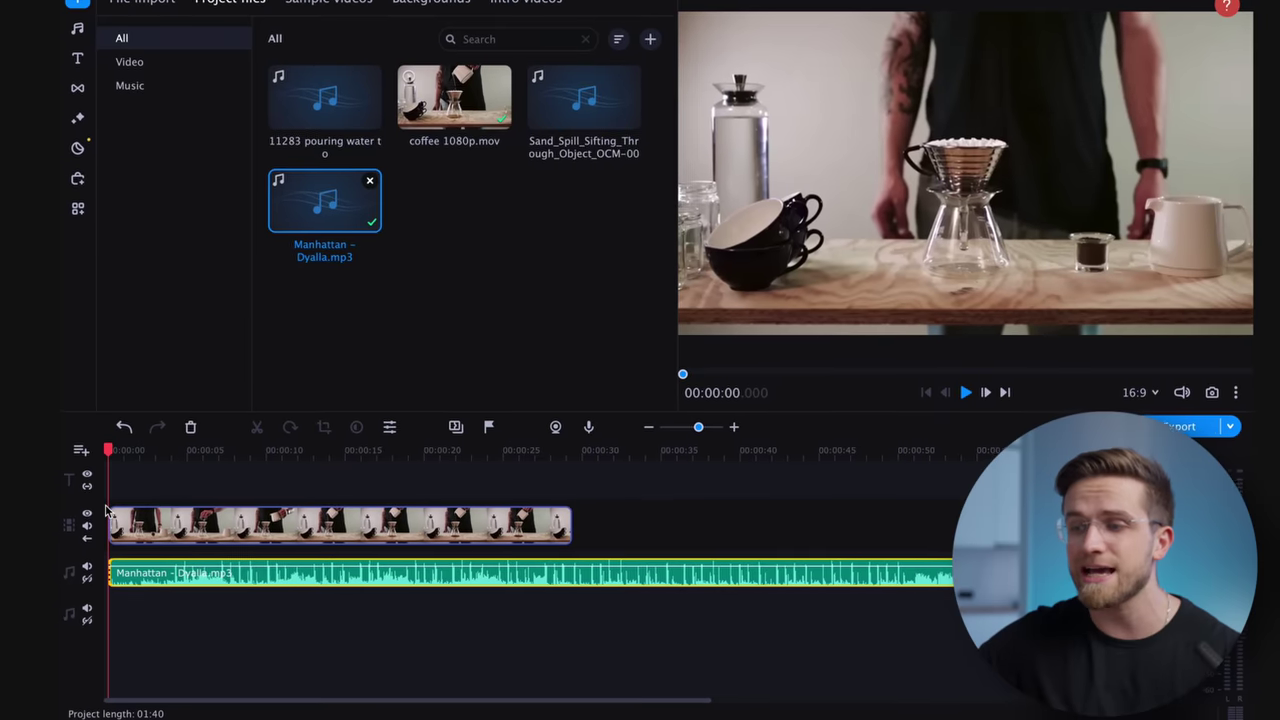
key(space)
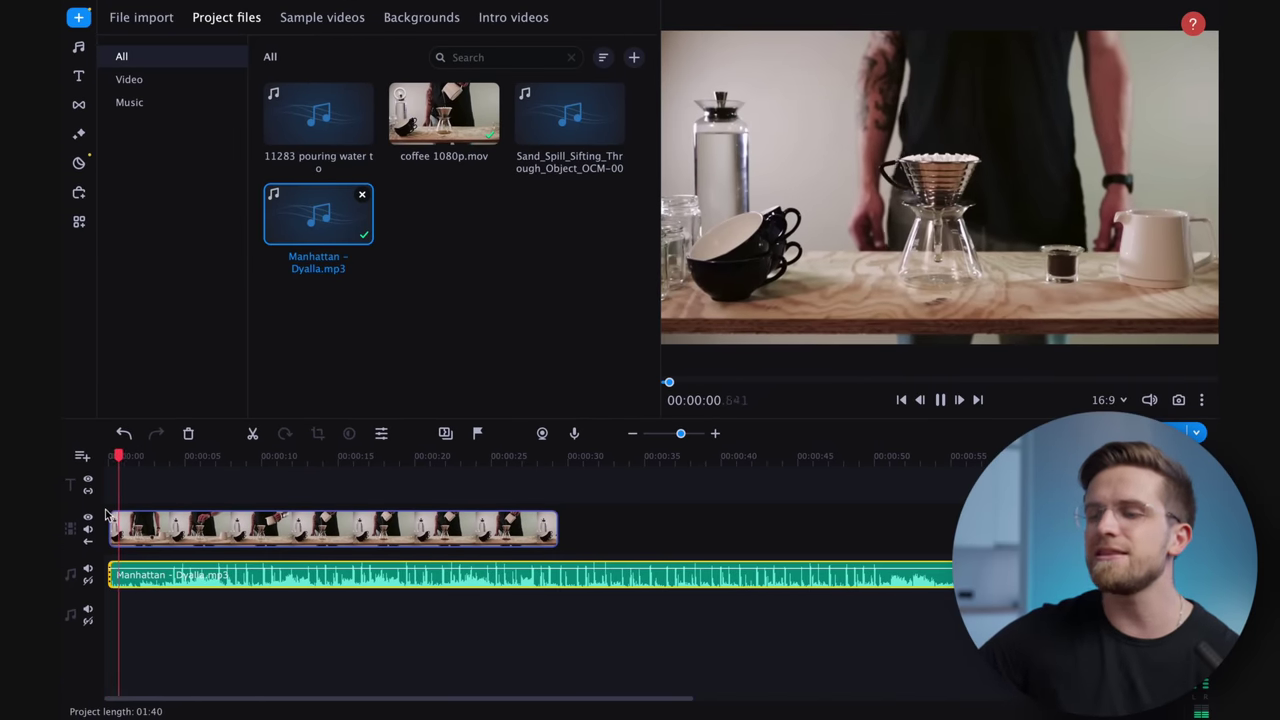
key(space)
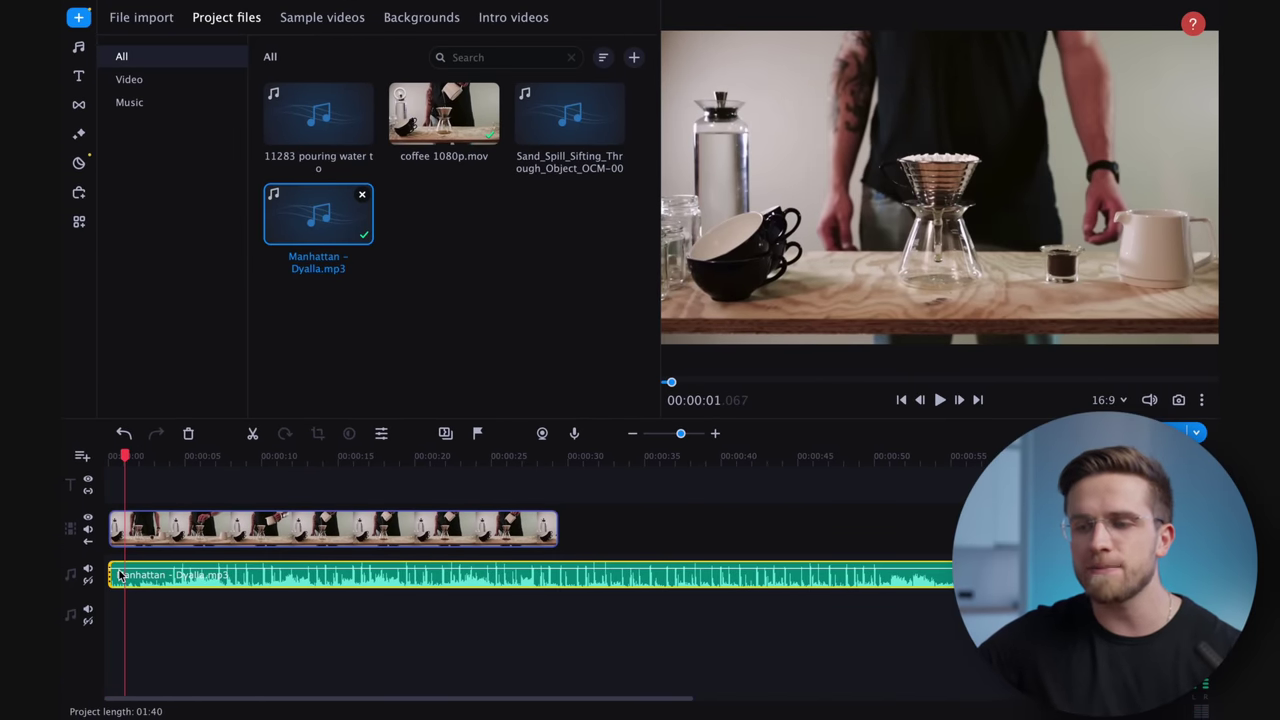
click(137, 543)
key(Home)
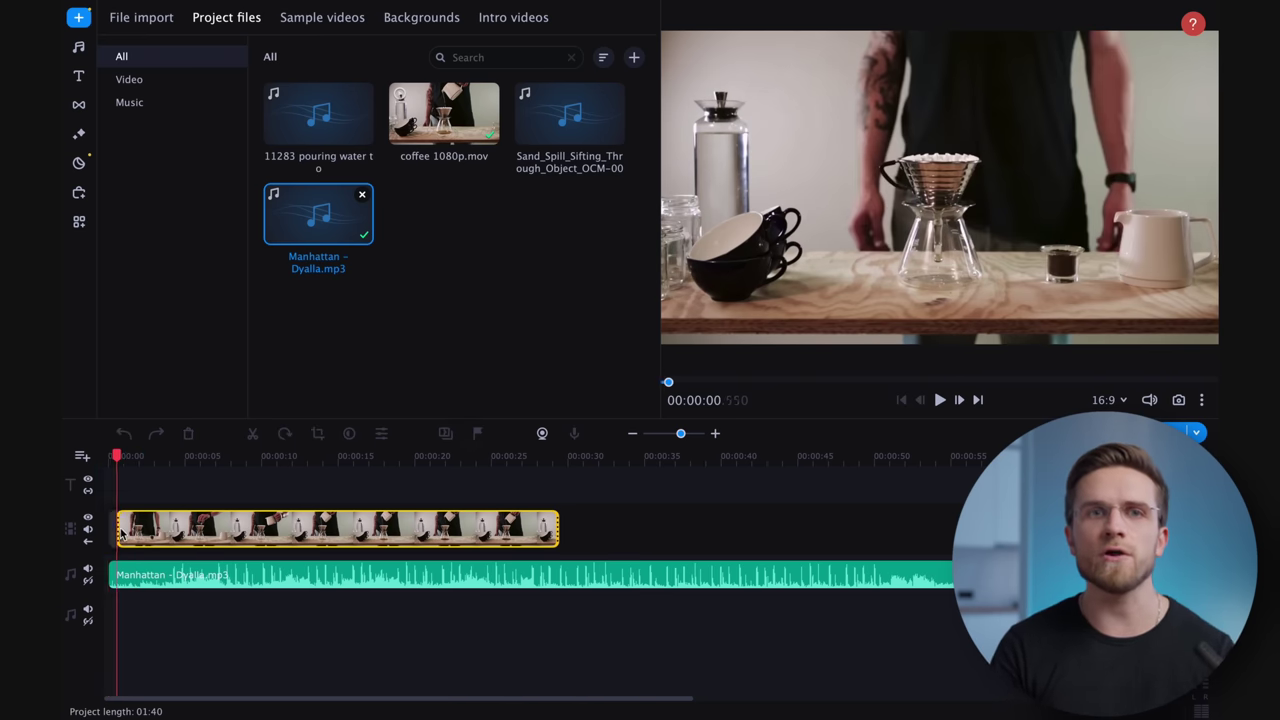
Add volume points at the music's start and lower the first one to create a fade-in
right_click(138, 570)
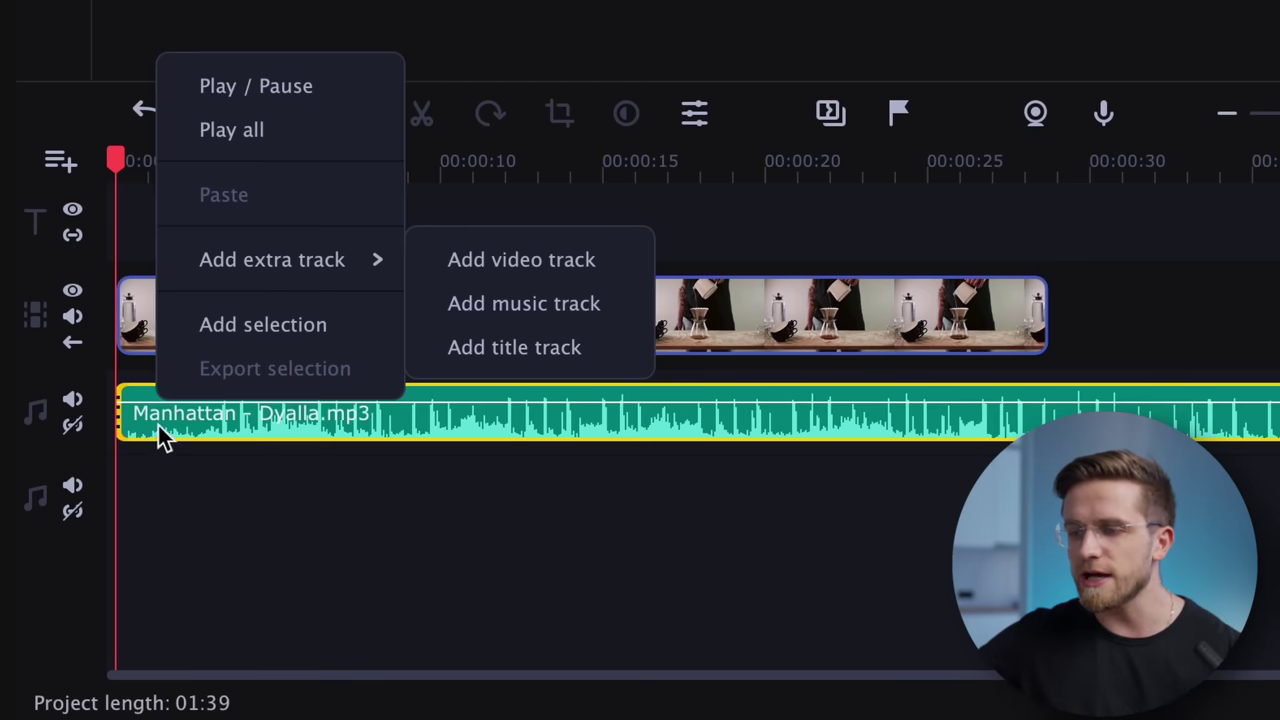
click(158, 425)
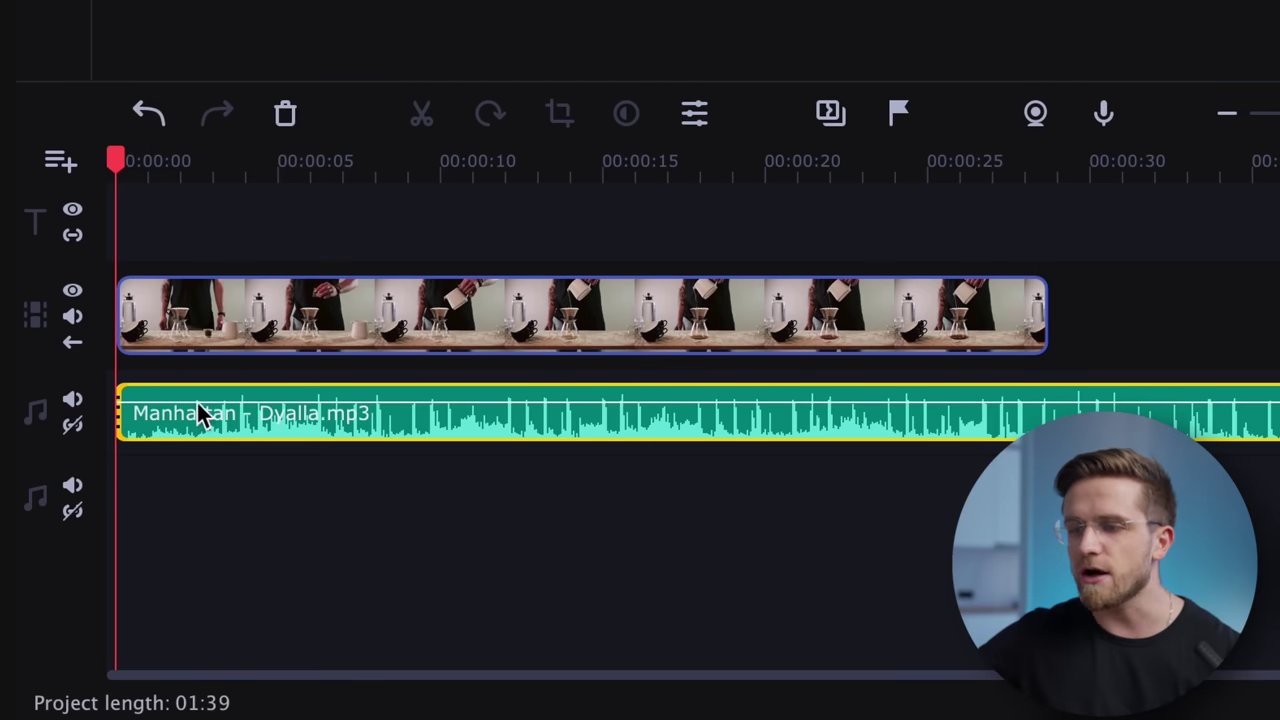
right_click(200, 411)
click(177, 400)
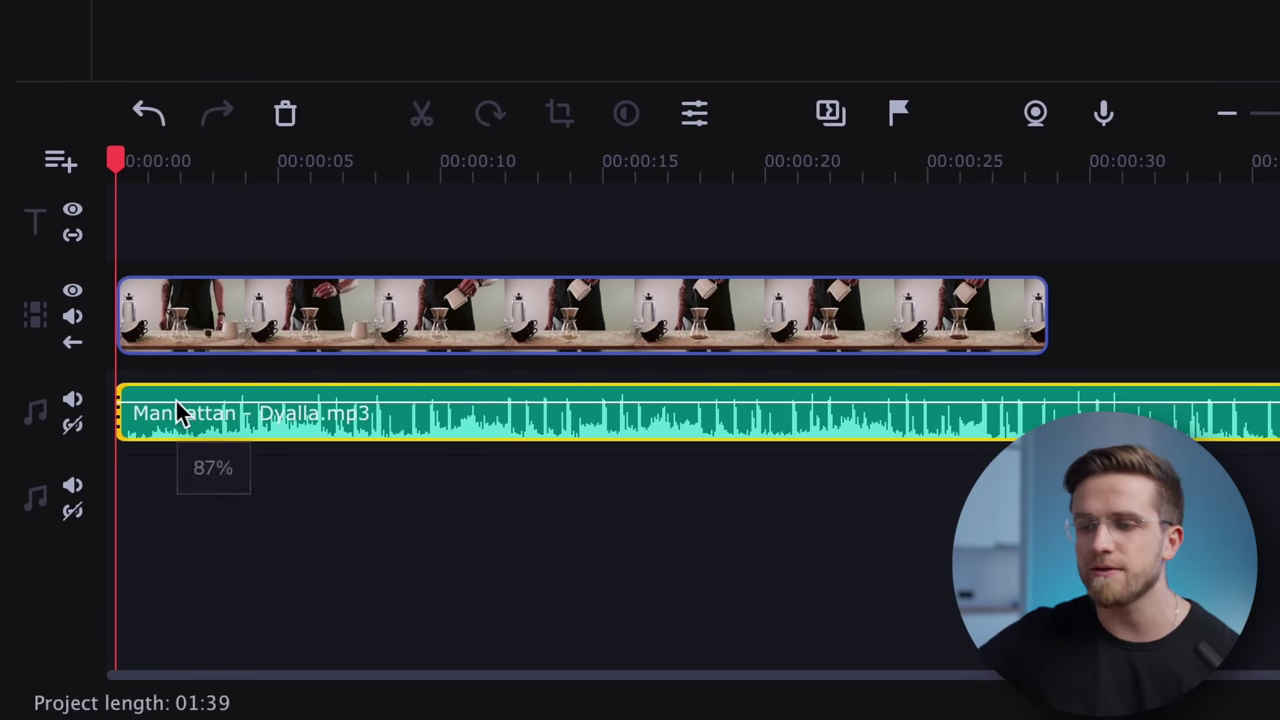
right_click(201, 410)
click(299, 440)
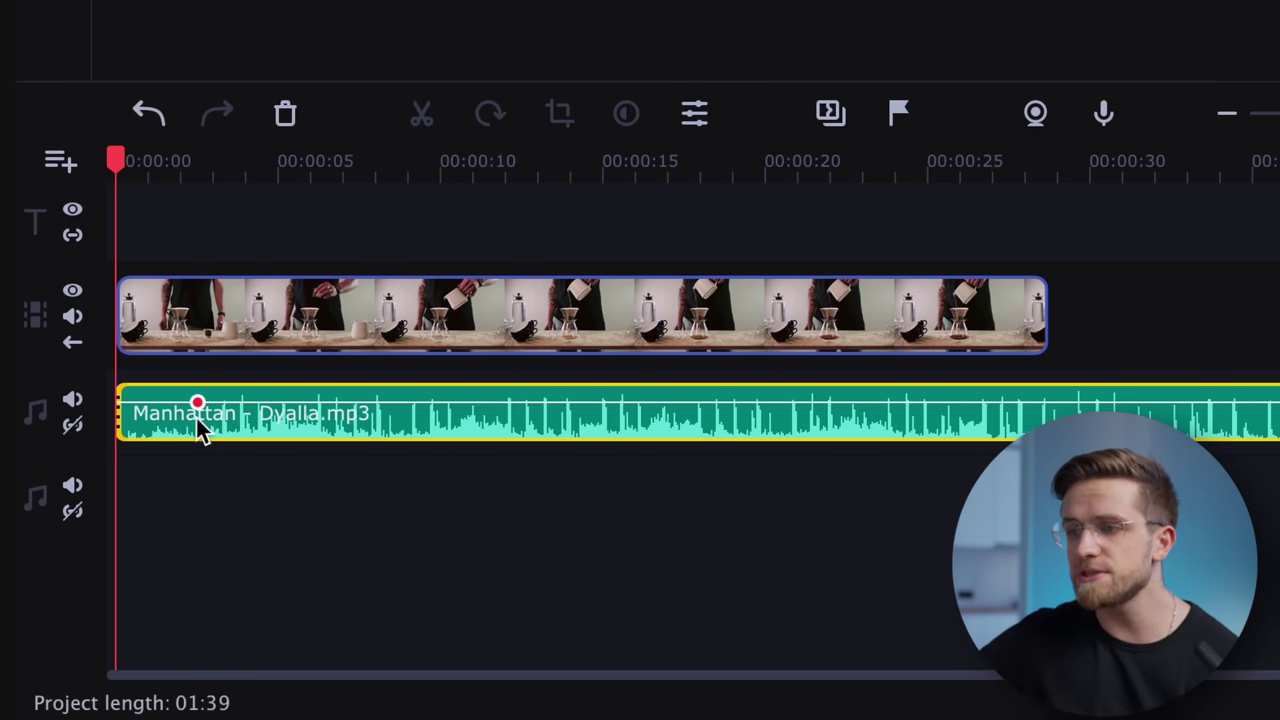
right_click(143, 410)
click(198, 437)
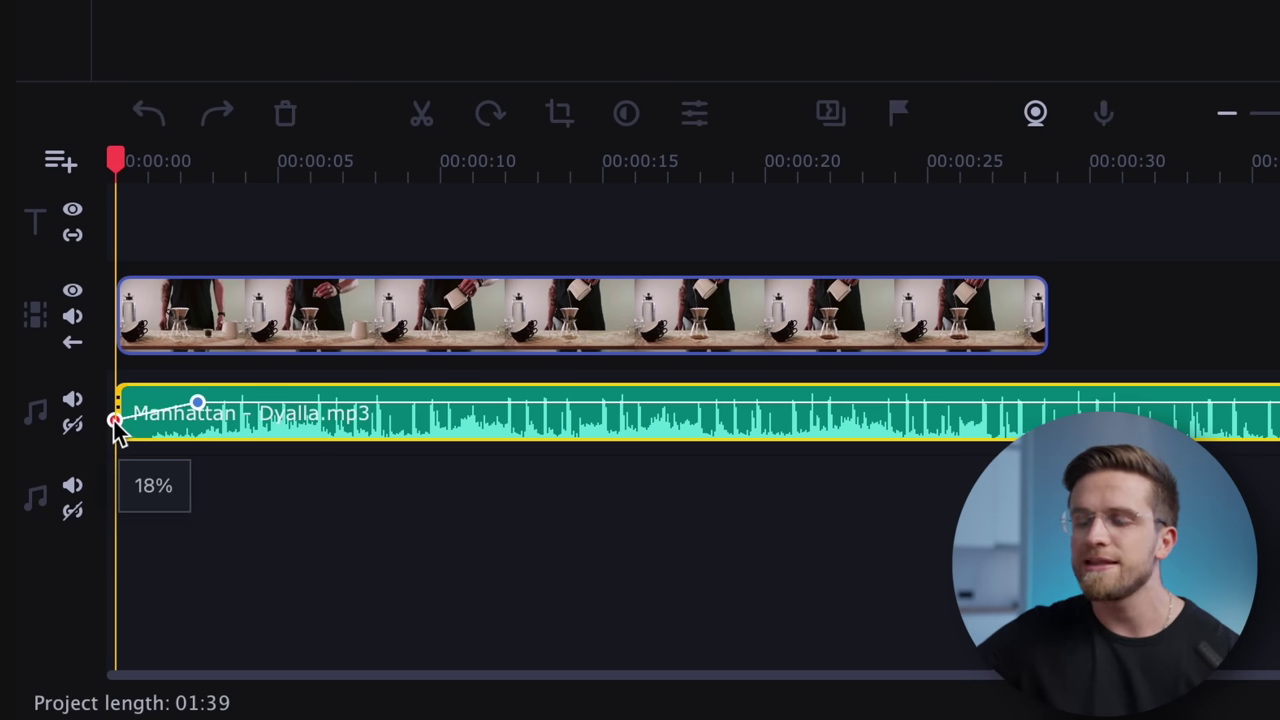
drag(205, 412, 210, 410)
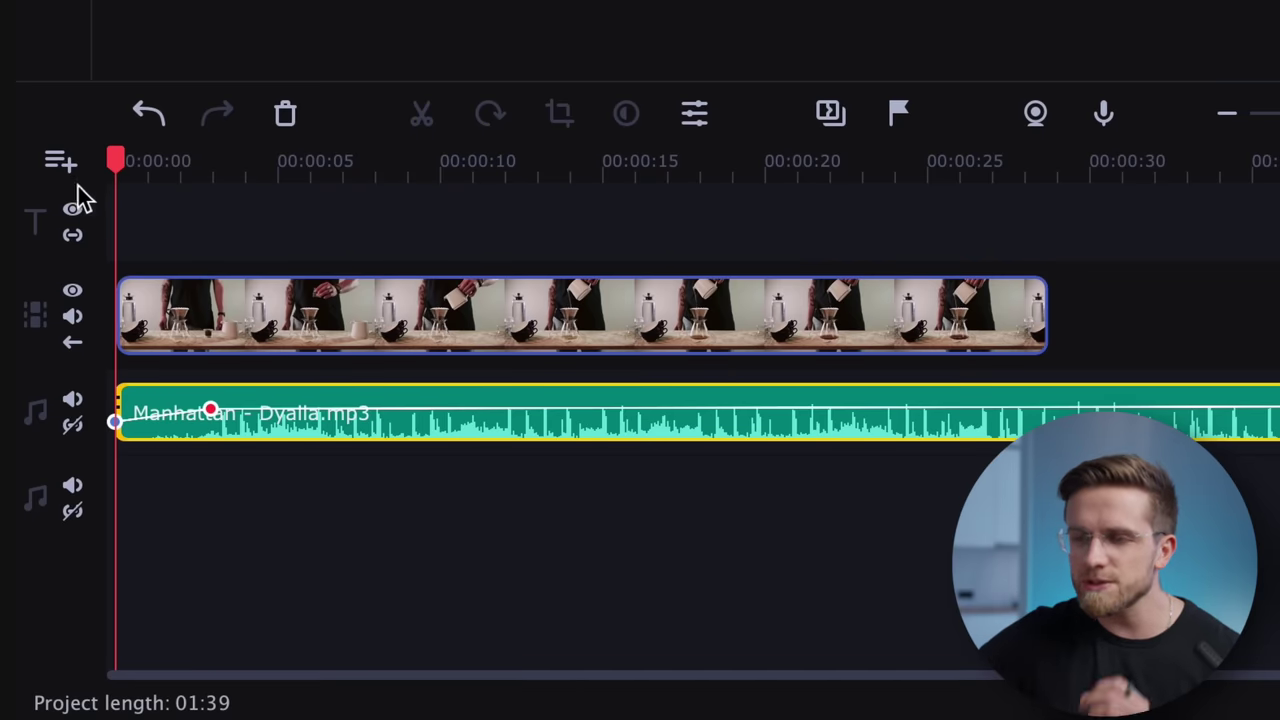
Add volume points near the coffee video's end and the music's end, then adjust the final point for a fade-out
click(1076, 166)
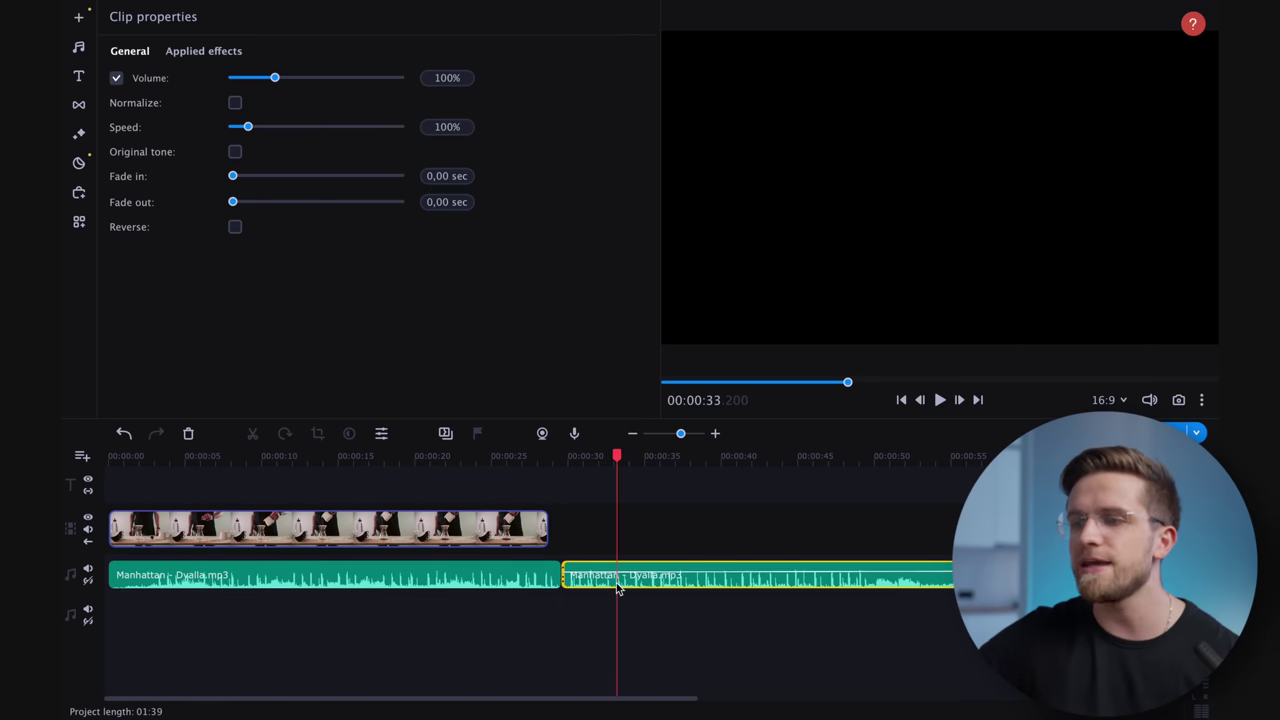
right_click(524, 573)
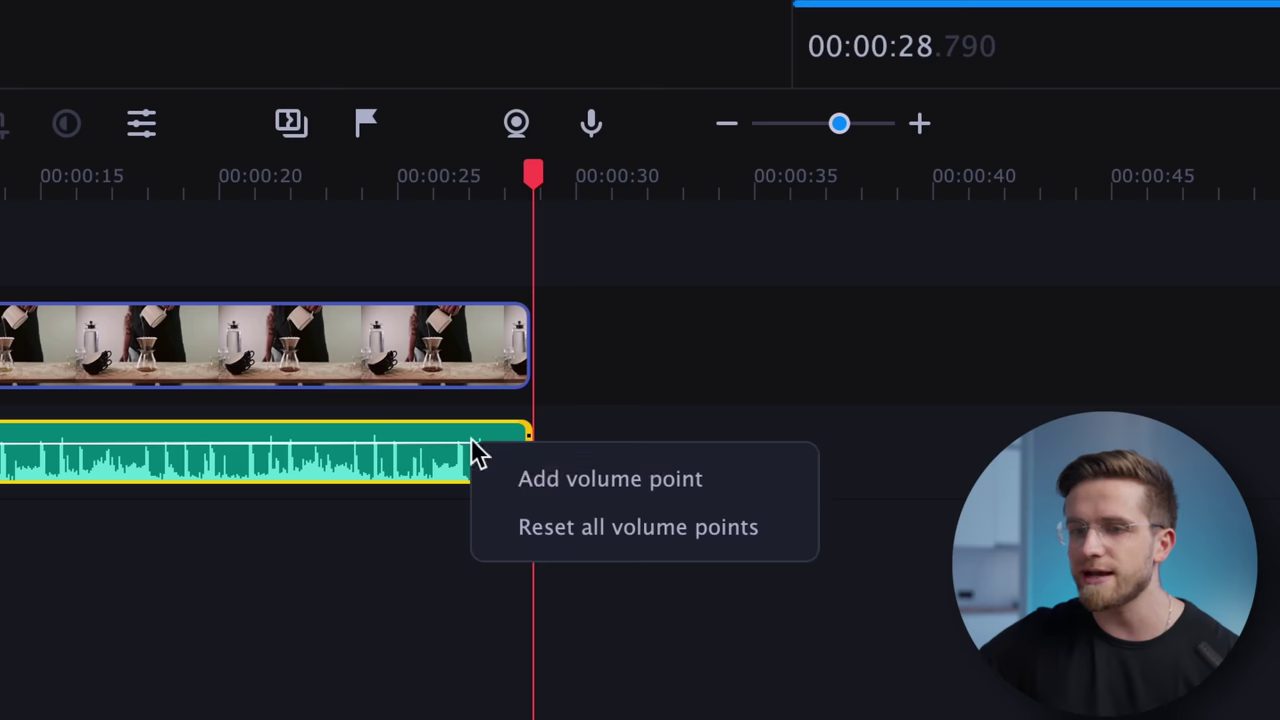
click(541, 582)
right_click(543, 573)
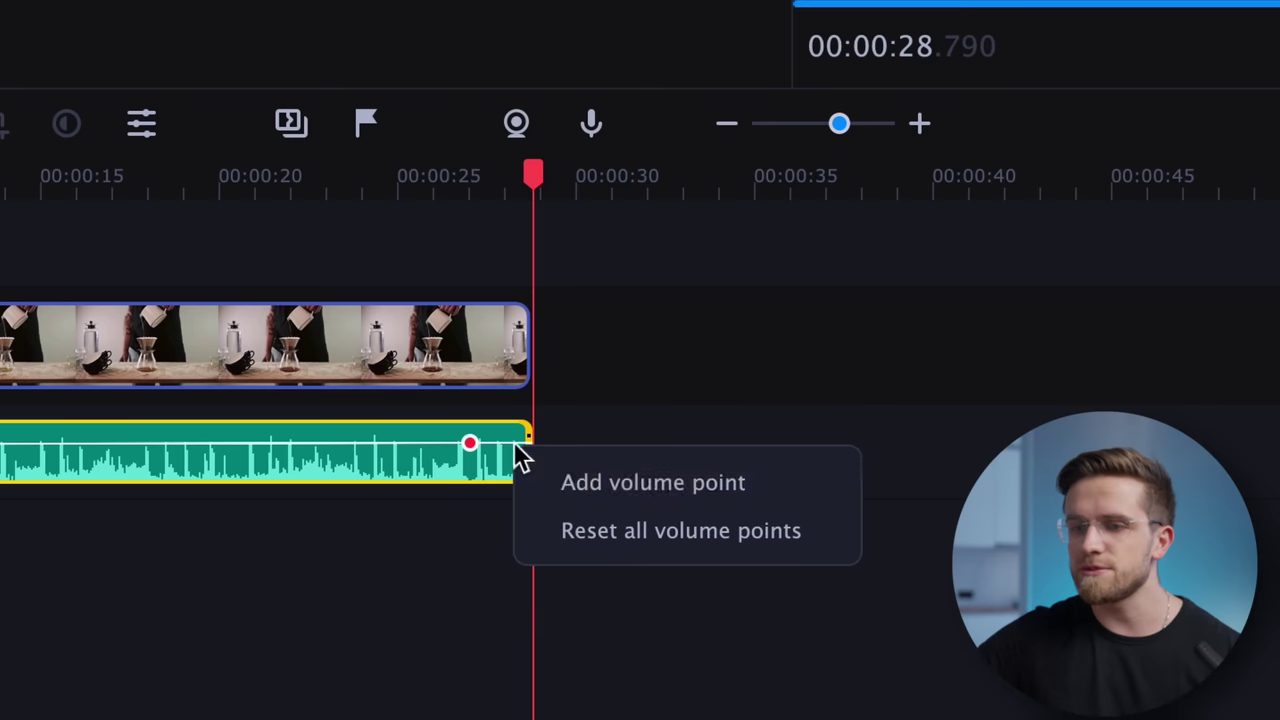
click(570, 480)
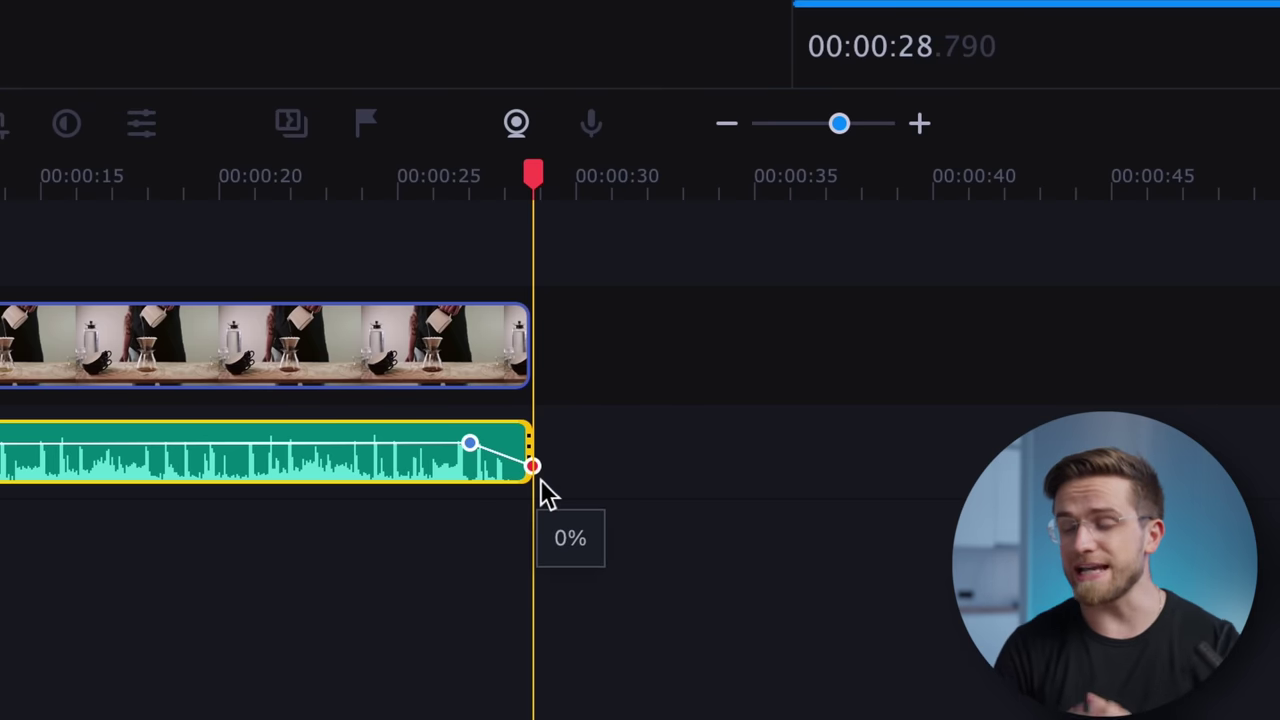
drag(471, 443, 479, 446)
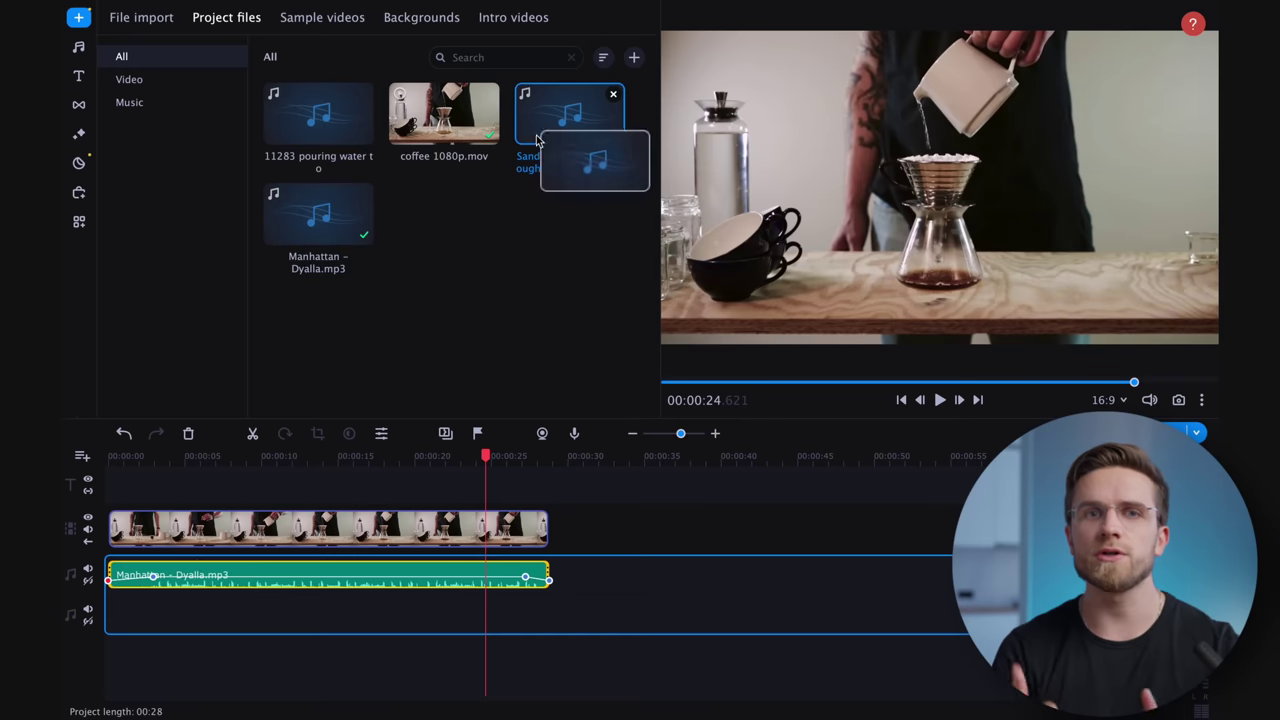
Put the sand-spill sound on a new audio track, speed it up to 346%, and bring in the pouring water sound
drag(565, 125, 157, 517)
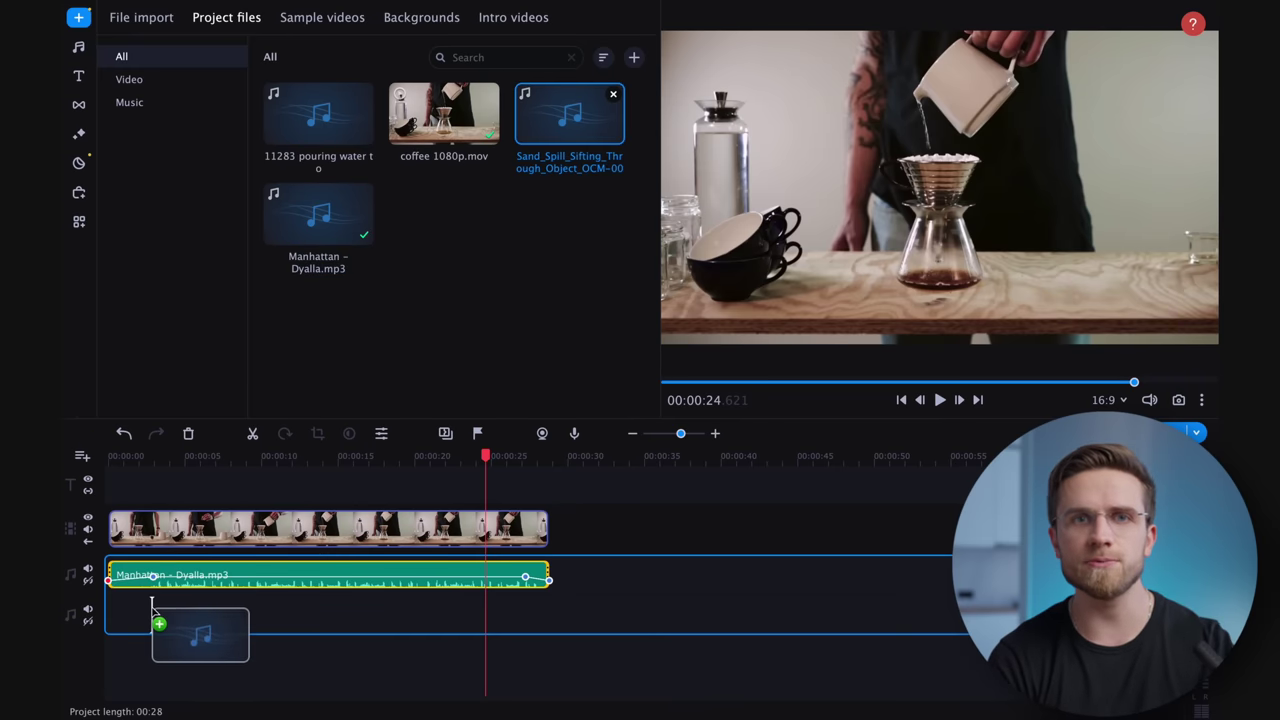
drag(152, 603, 155, 600)
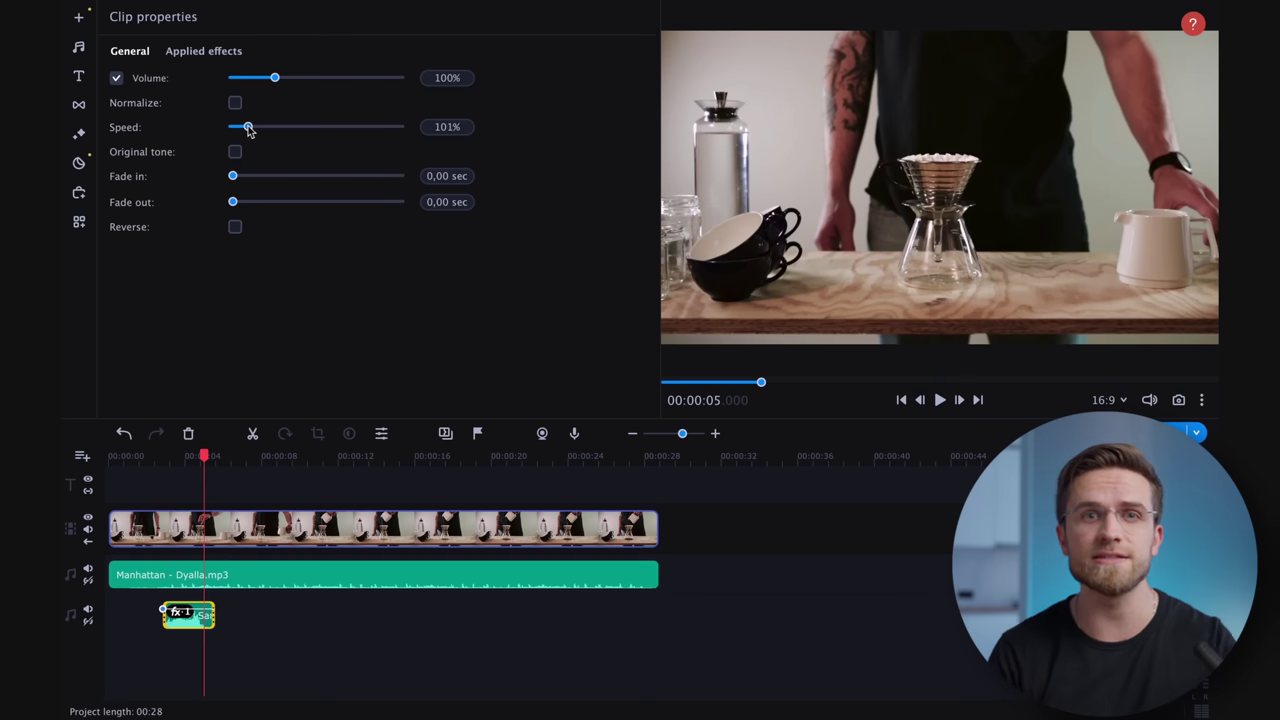
drag(253, 128, 289, 127)
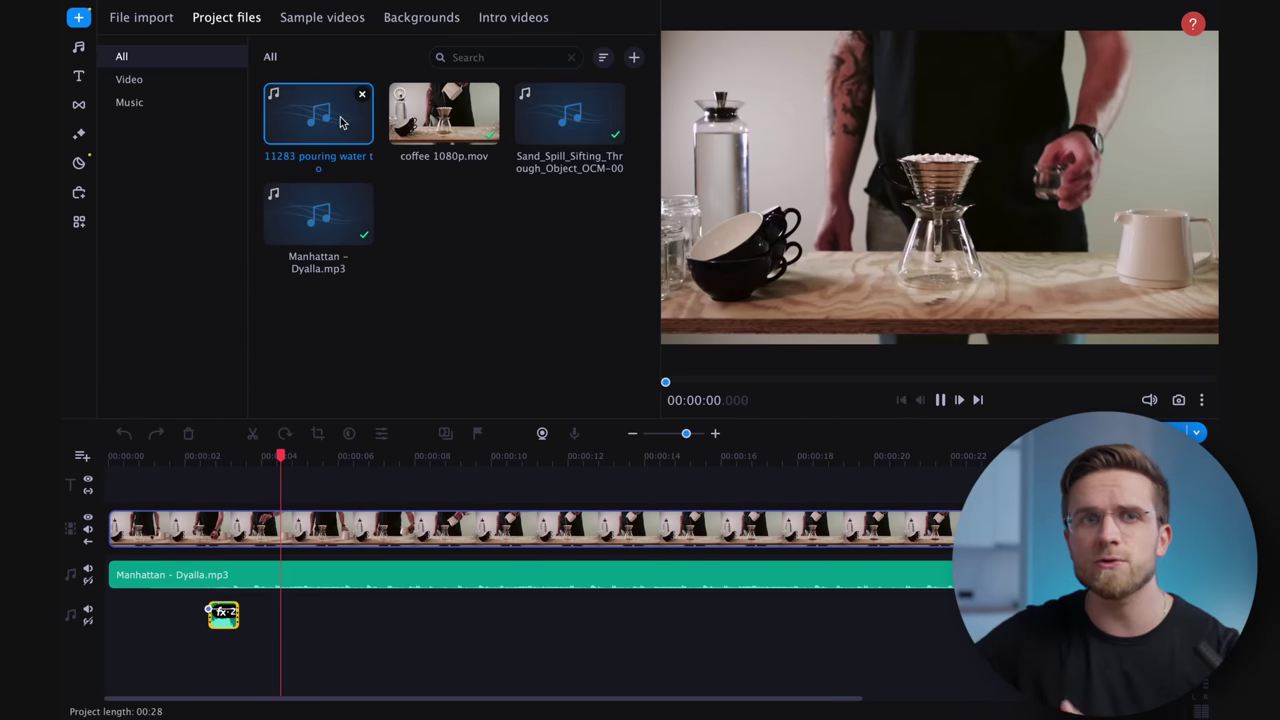
drag(340, 121, 350, 612)
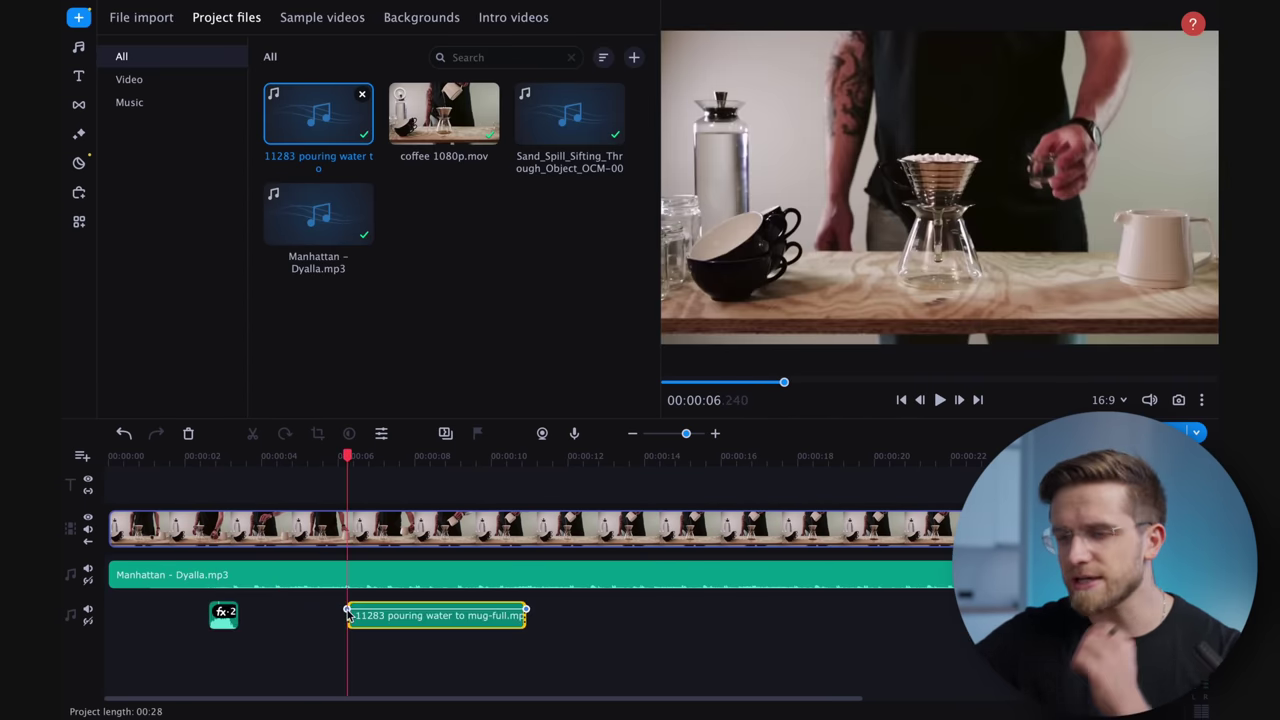
Delete the third pouring-water clip and fade the first clip's end down to 8% with a volume point
drag(350, 458, 416, 466)
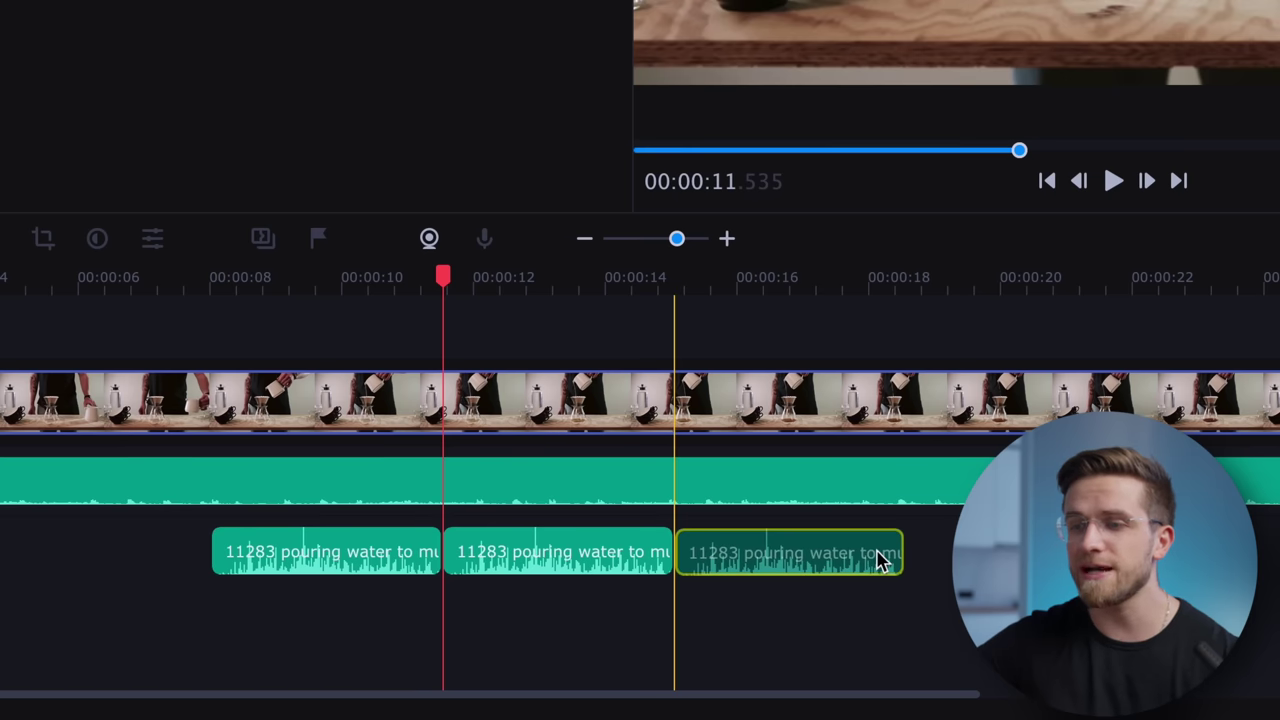
key(Delete)
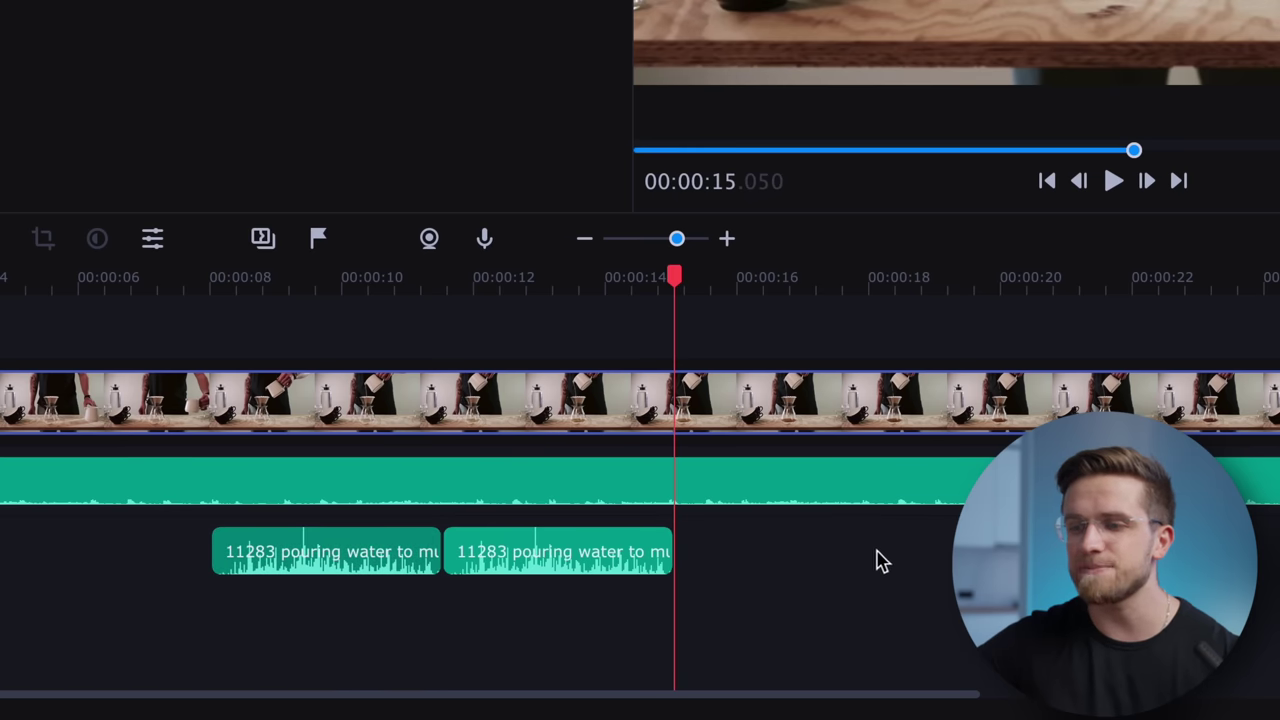
click(397, 568)
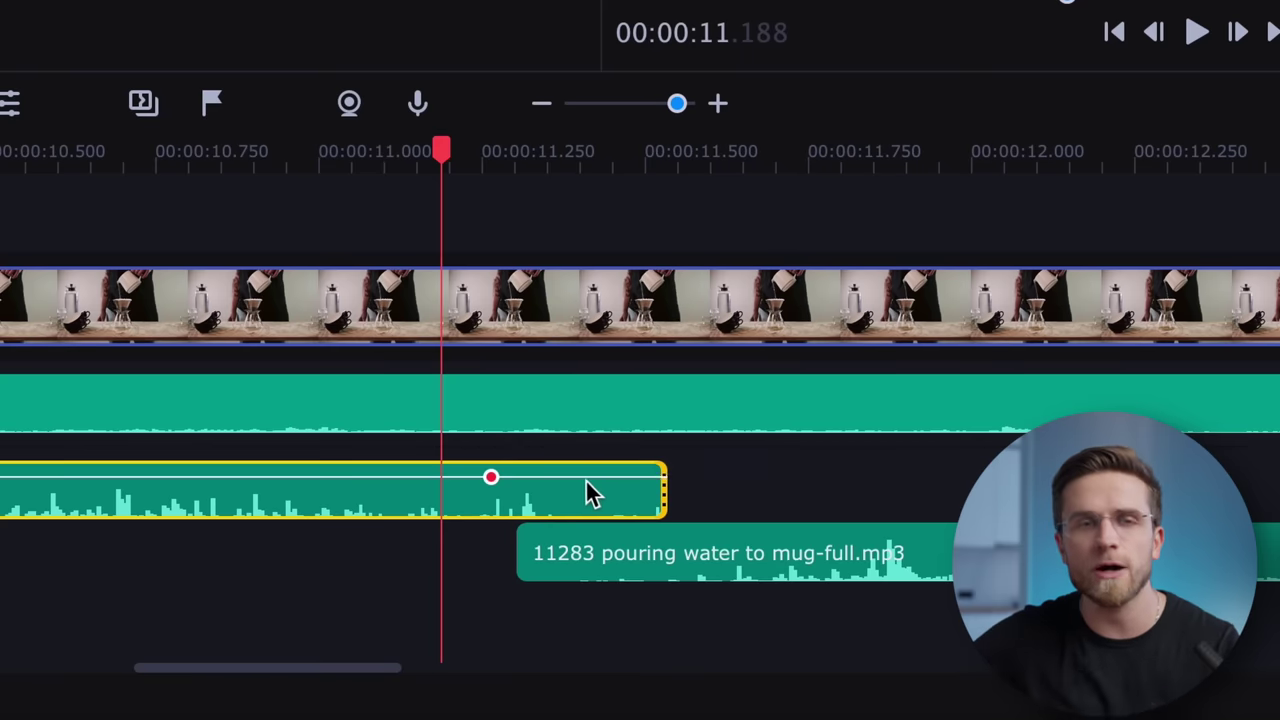
right_click(630, 488)
click(655, 510)
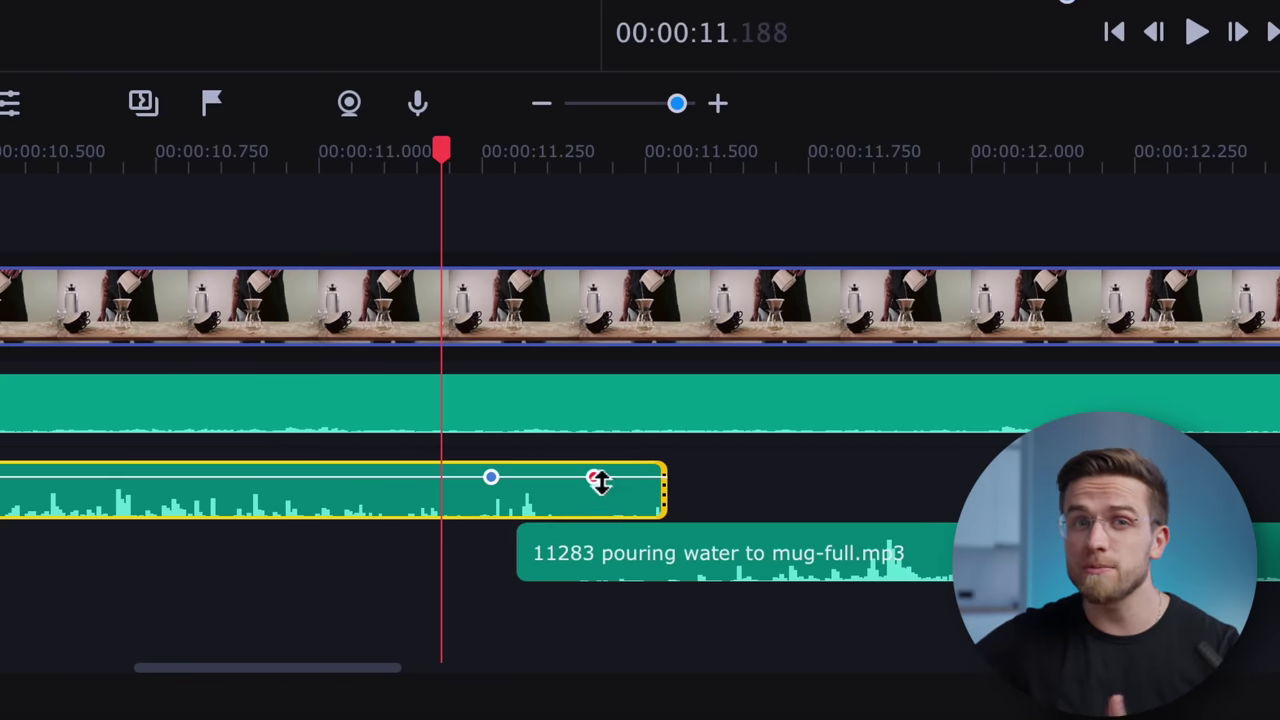
drag(598, 481, 685, 510)
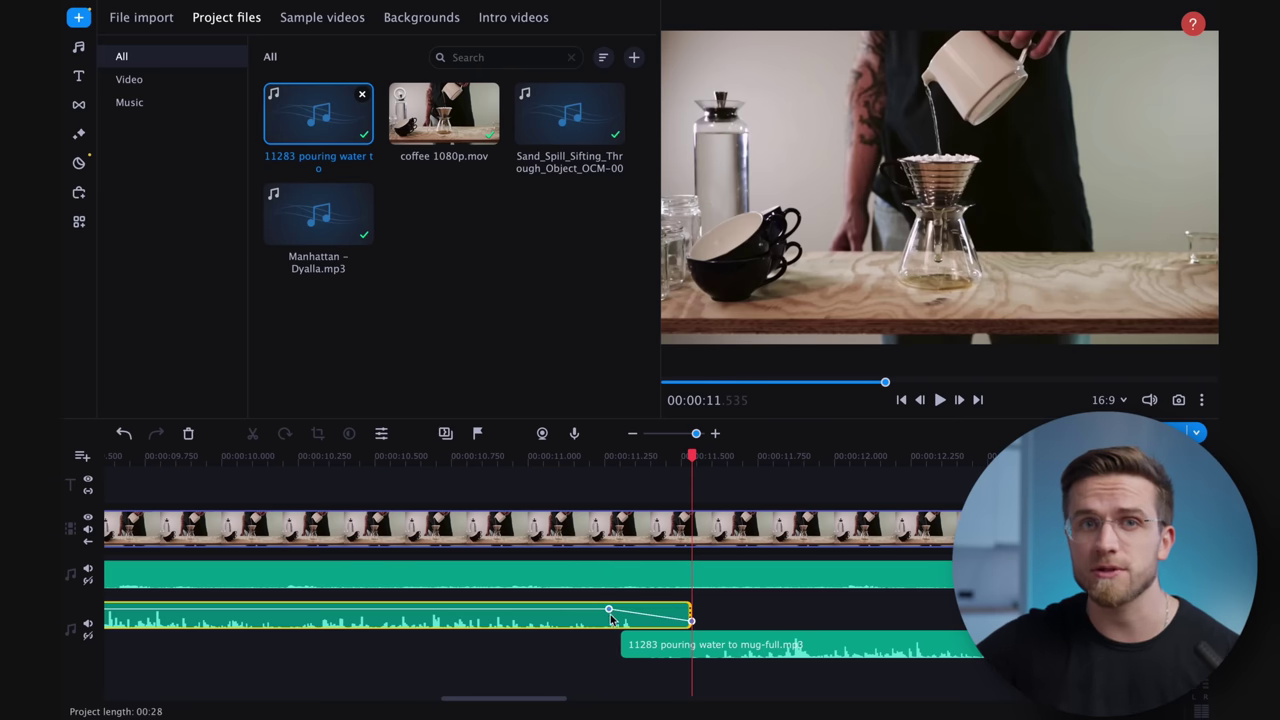
click(617, 657)
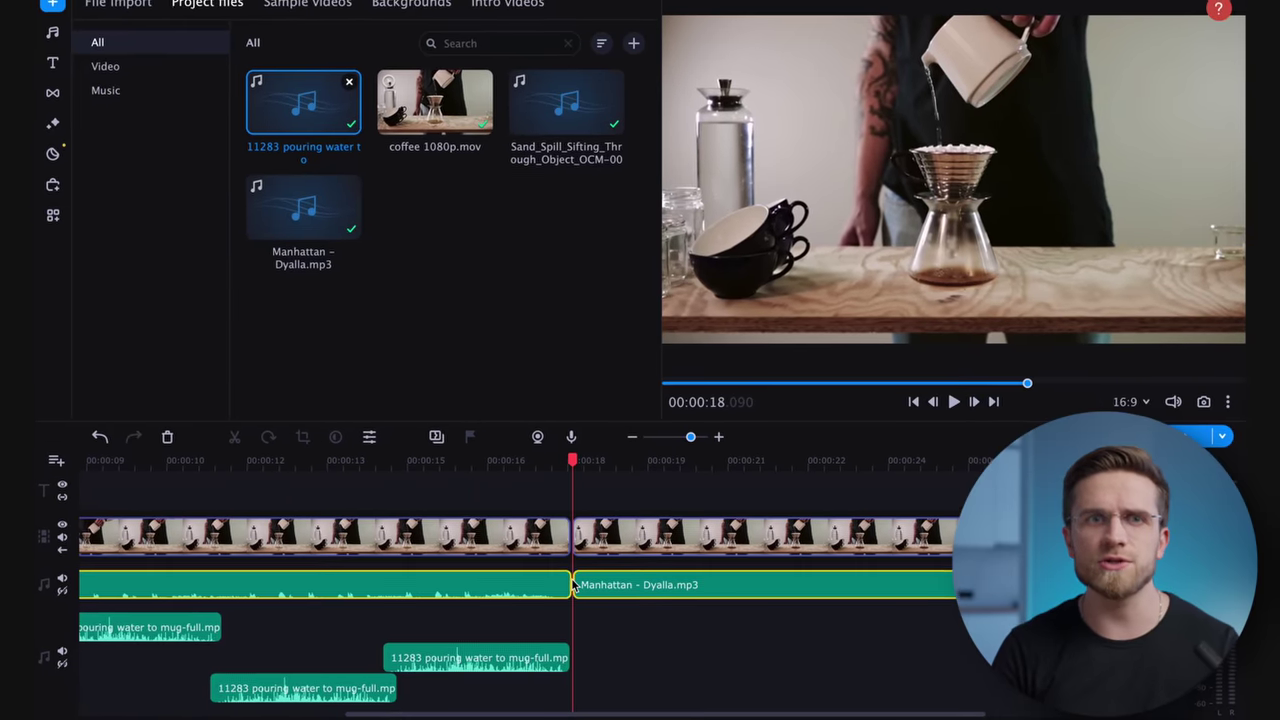
Delete the trailing Manhattan music piece and the trailing coffee video piece after the split
click(627, 578)
key(Delete)
click(643, 563)
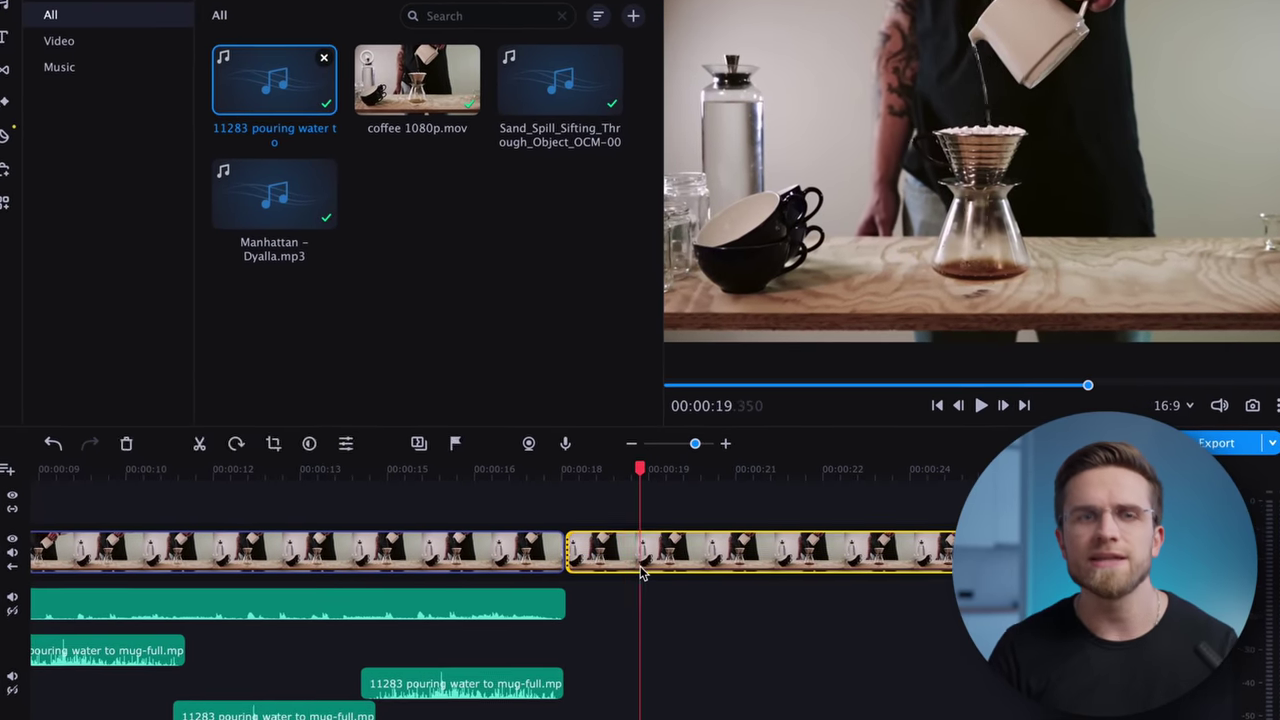
key(Delete)
click(757, 568)
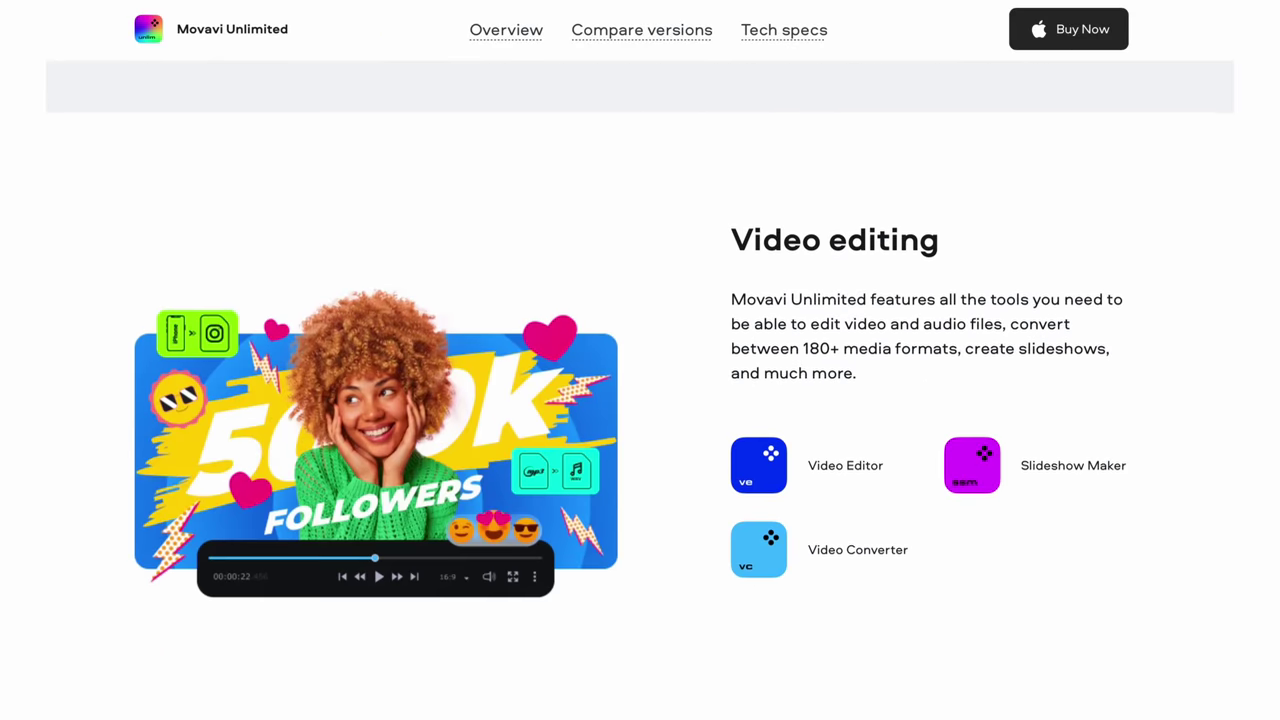
scroll(640, 400, down, 9)
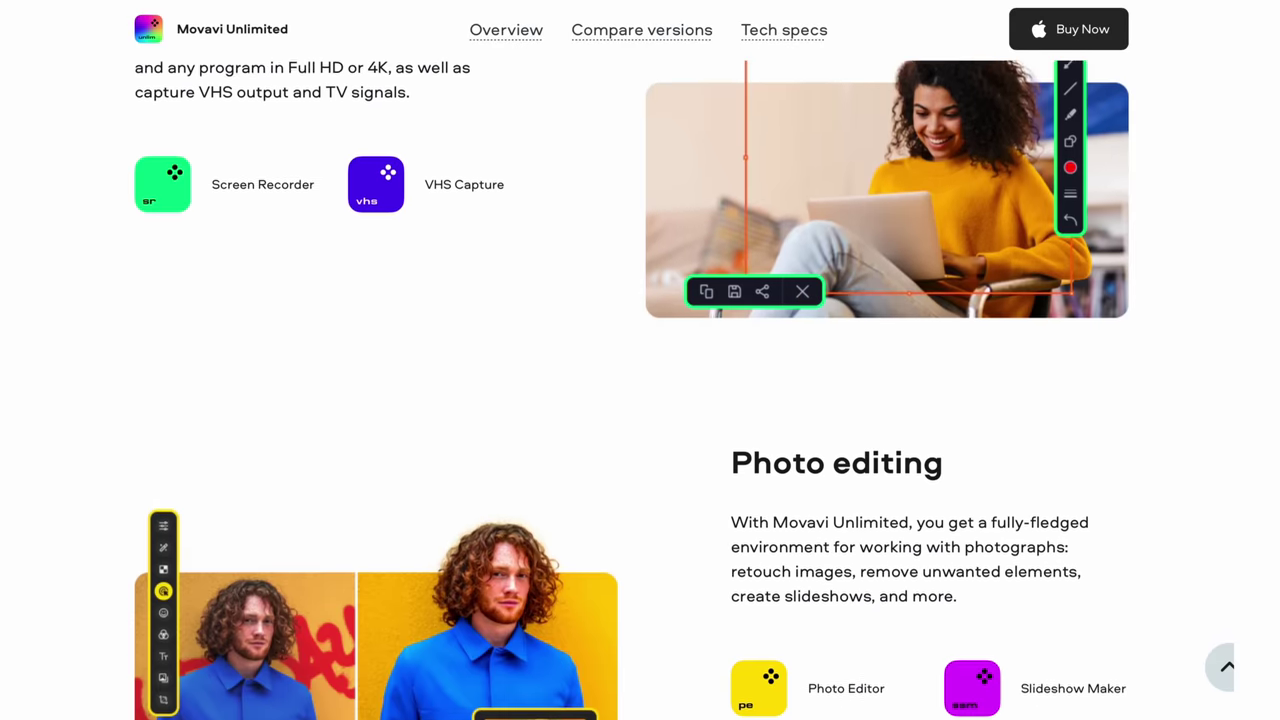
scroll(640, 400, down, 1)
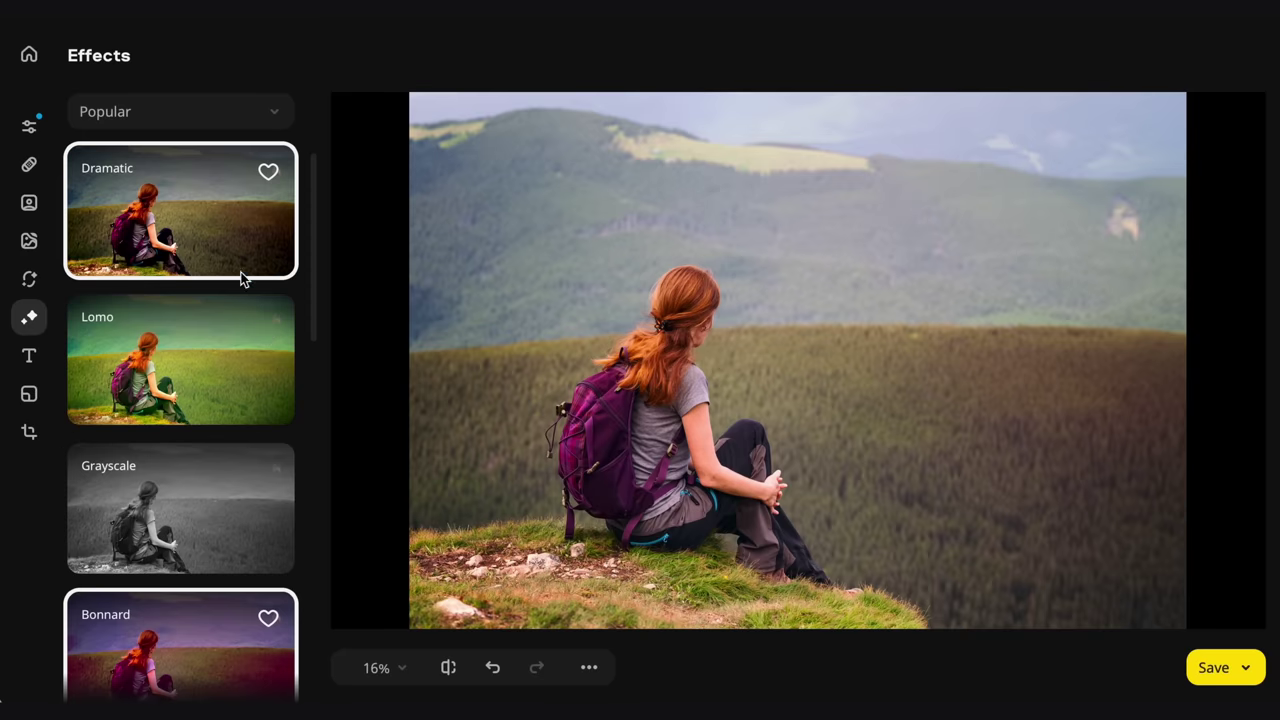
Scroll through the Movavi Unlimited page and apply the Dramatic effect to the sample photo
click(229, 243)
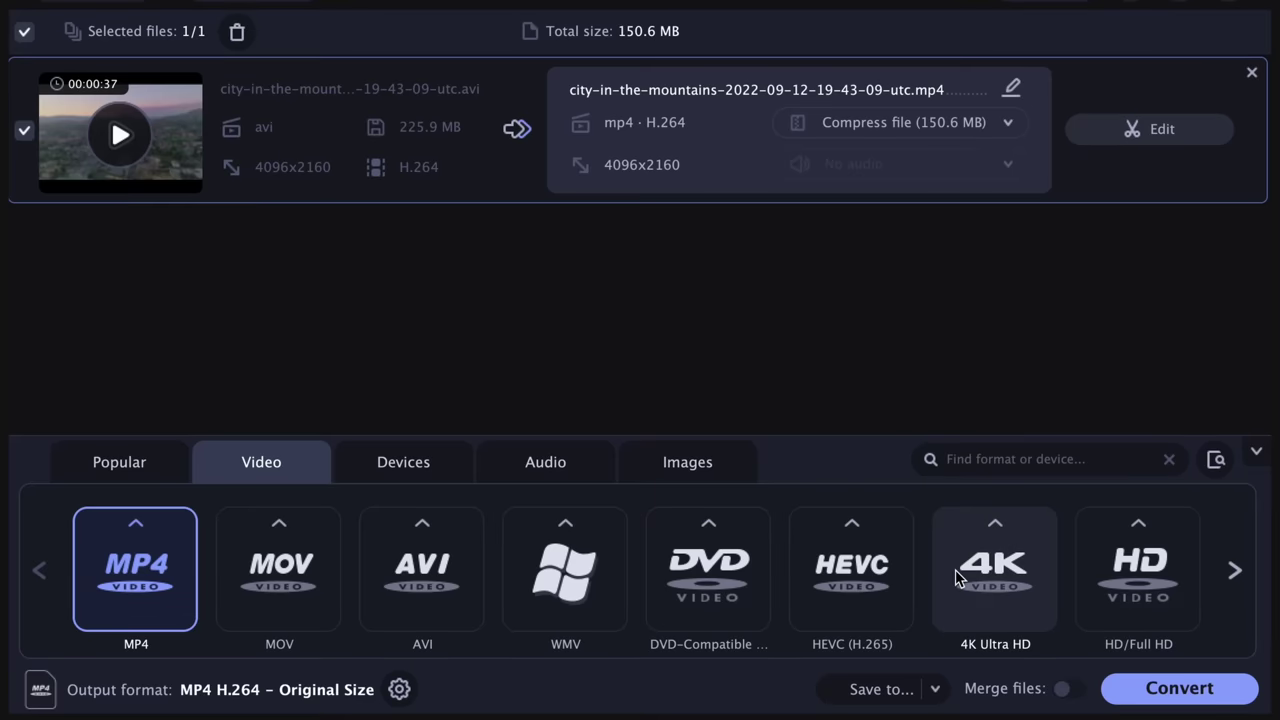
scroll(955, 575, right, 5)
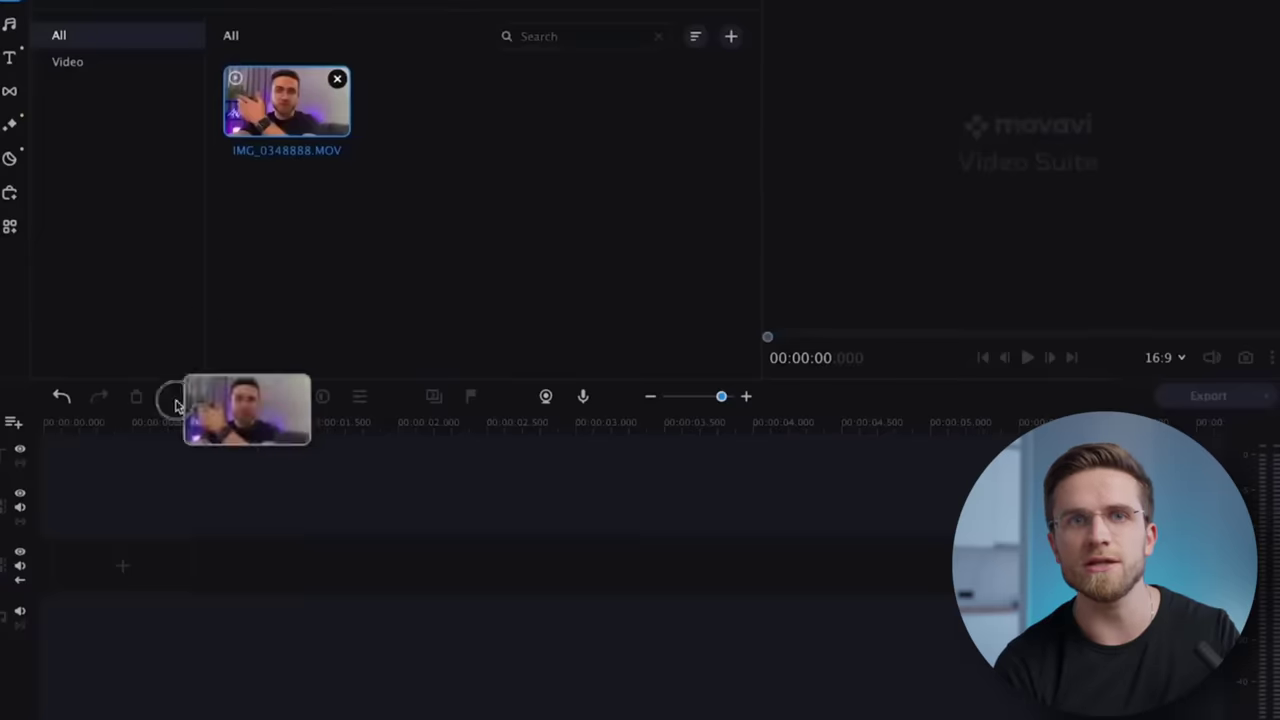
Add the talking-head clip to the timeline and apply Noise removal from its Tools menu
drag(180, 403, 46, 560)
right_click(178, 558)
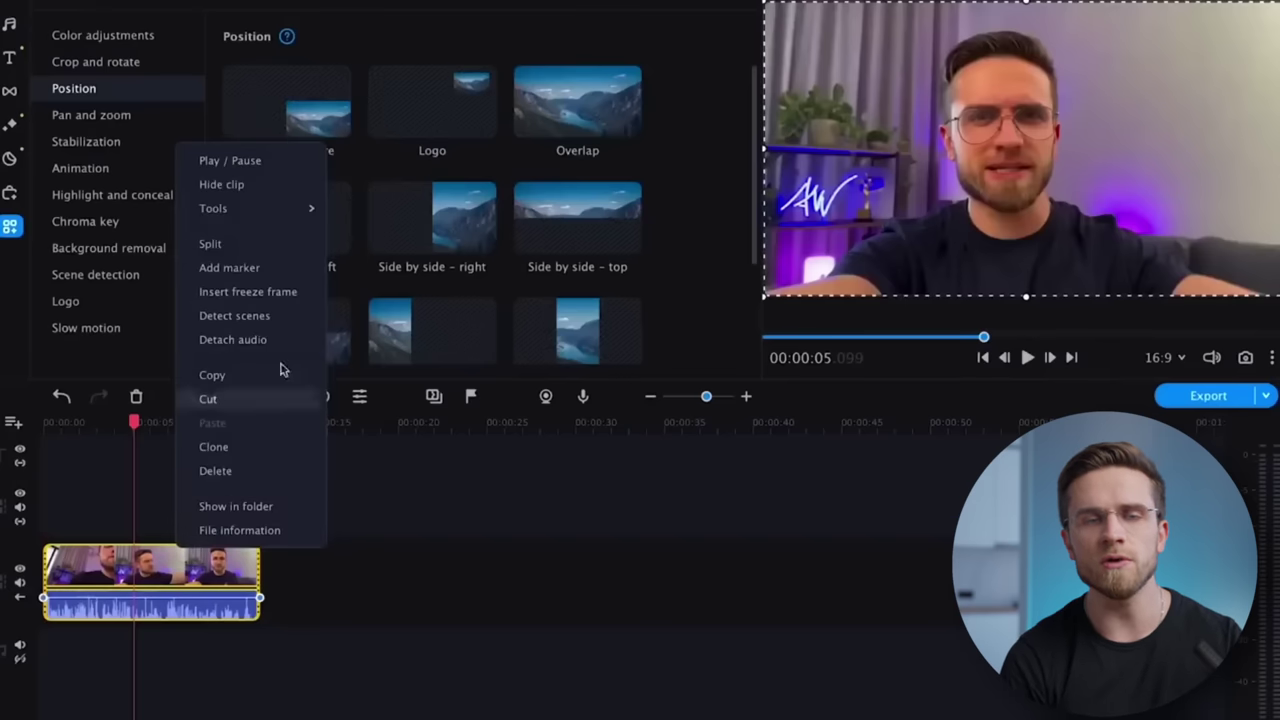
mouse_move(300, 208)
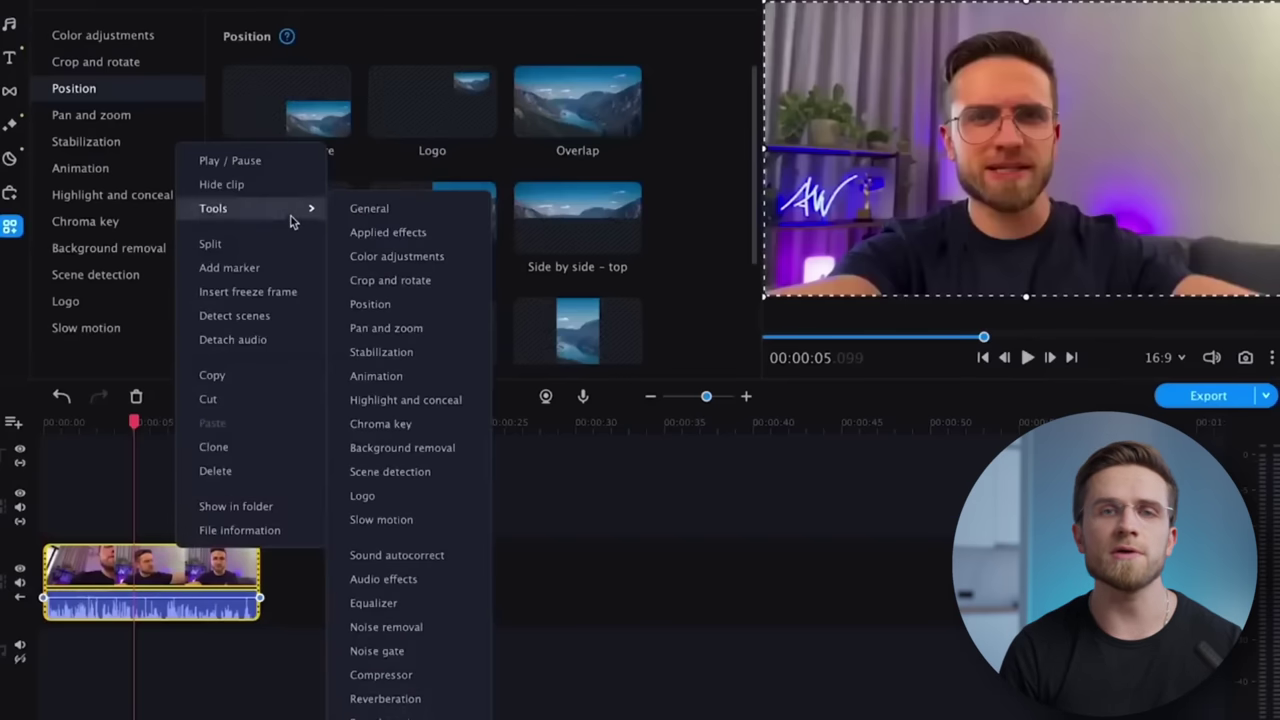
click(386, 627)
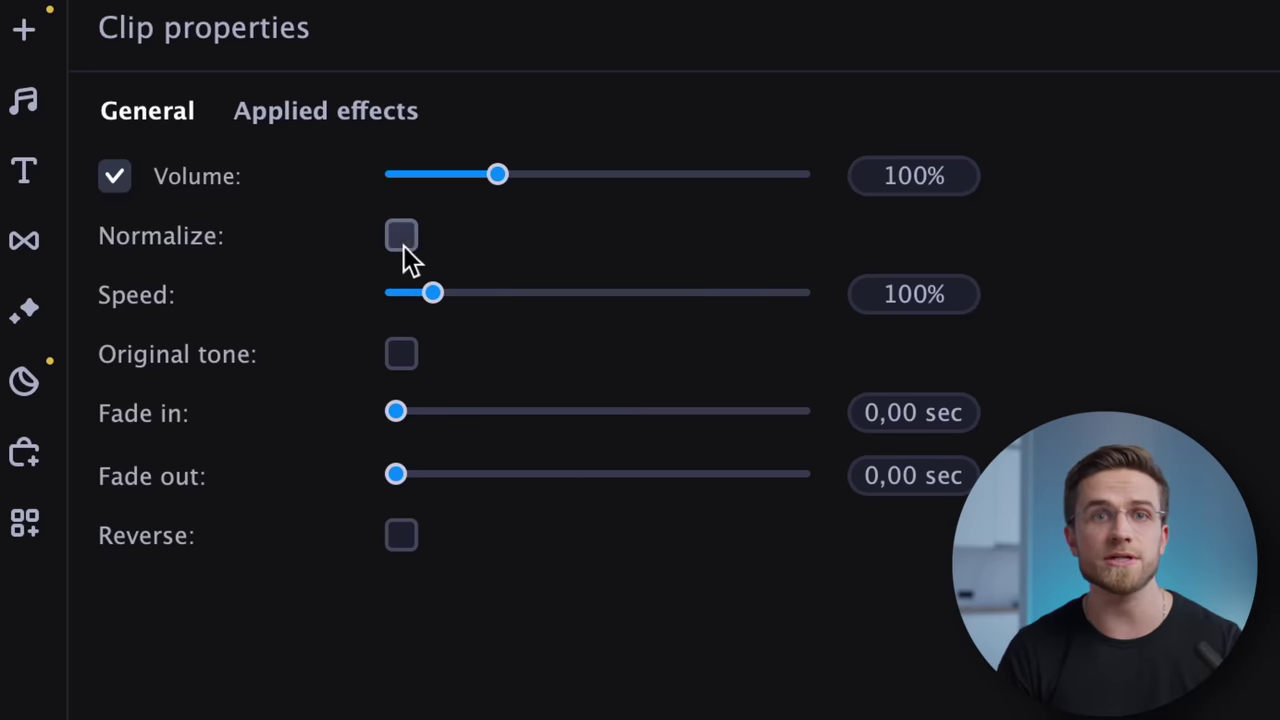
Enable Normalize, give Dove Love the Small speakers equalizer preset, and play it back
click(222, 108)
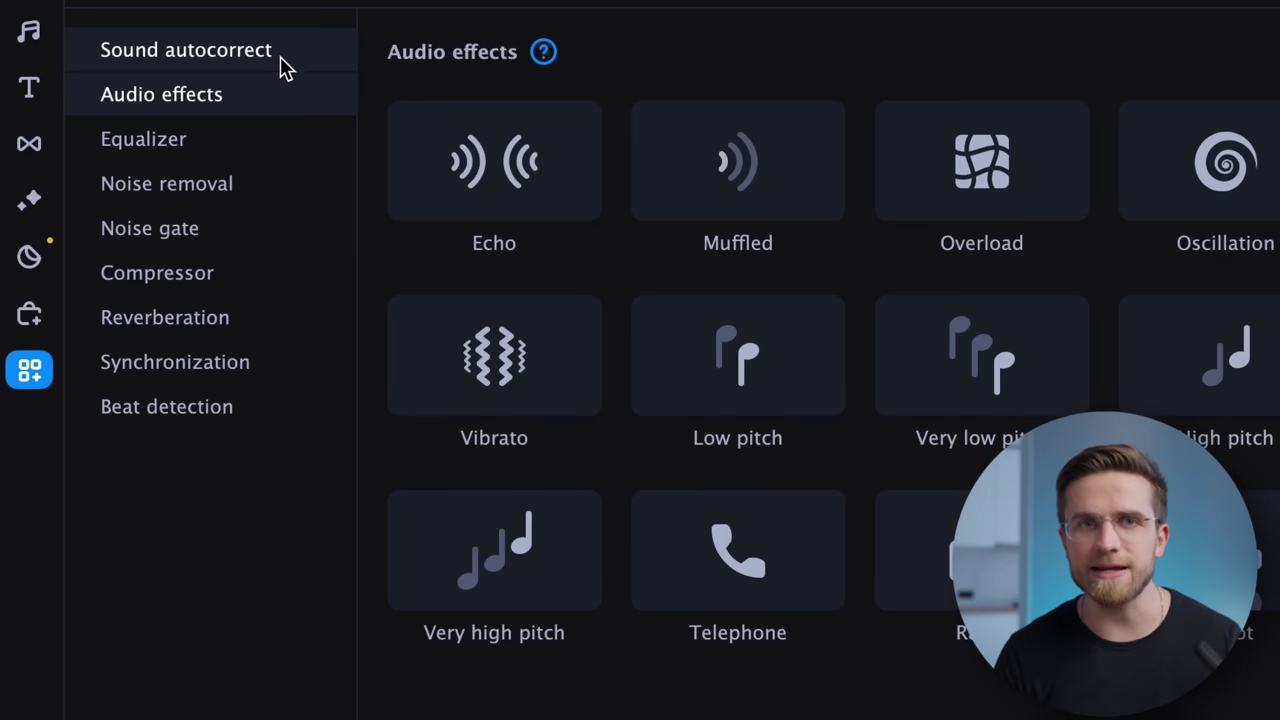
click(281, 58)
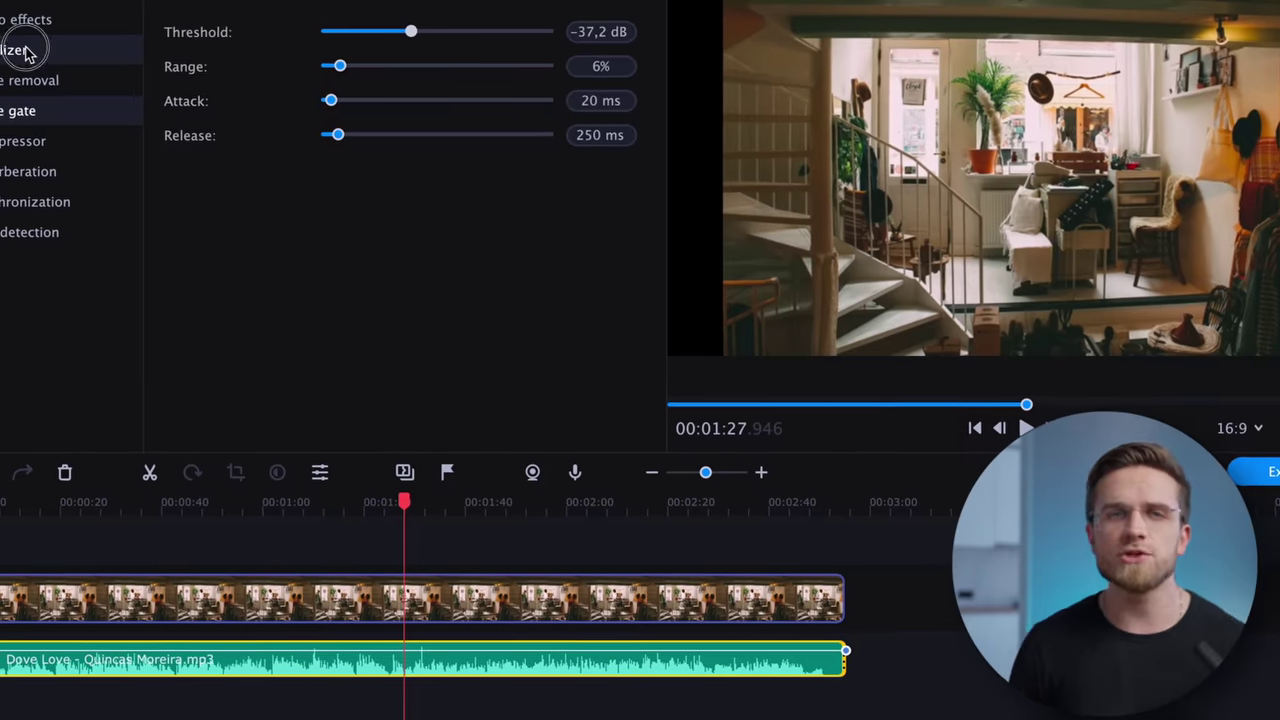
click(143, 139)
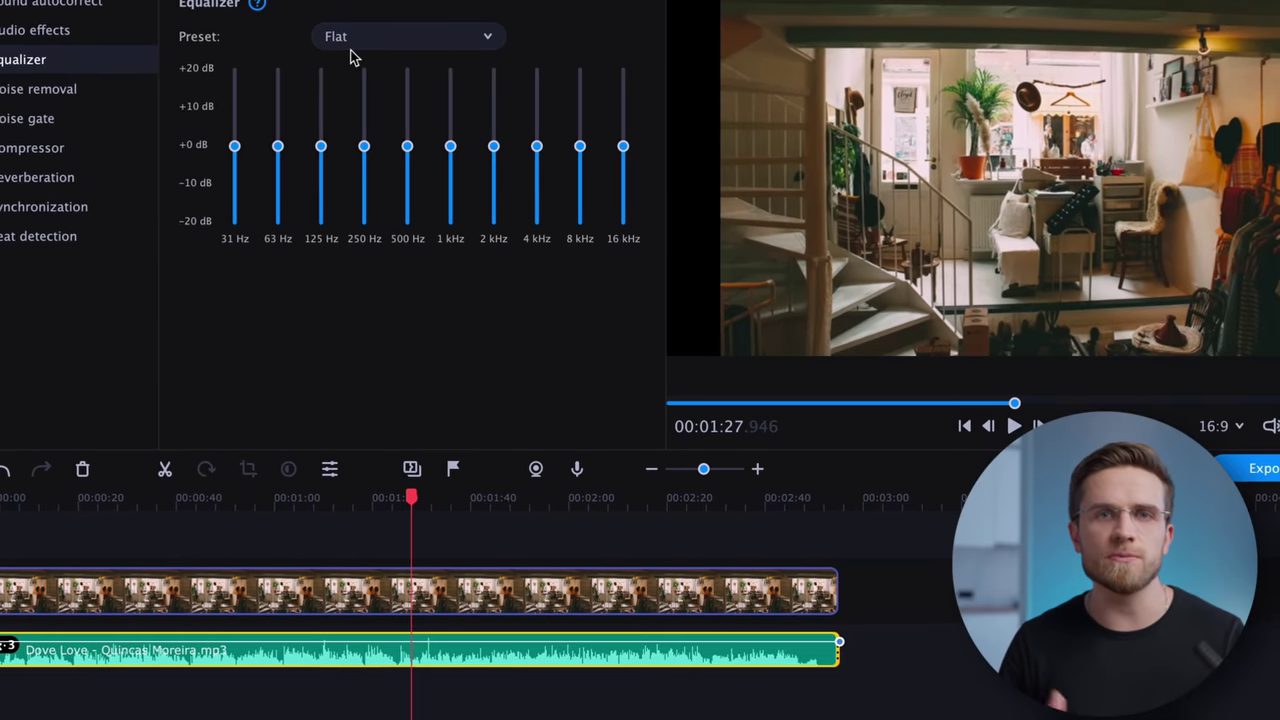
click(355, 40)
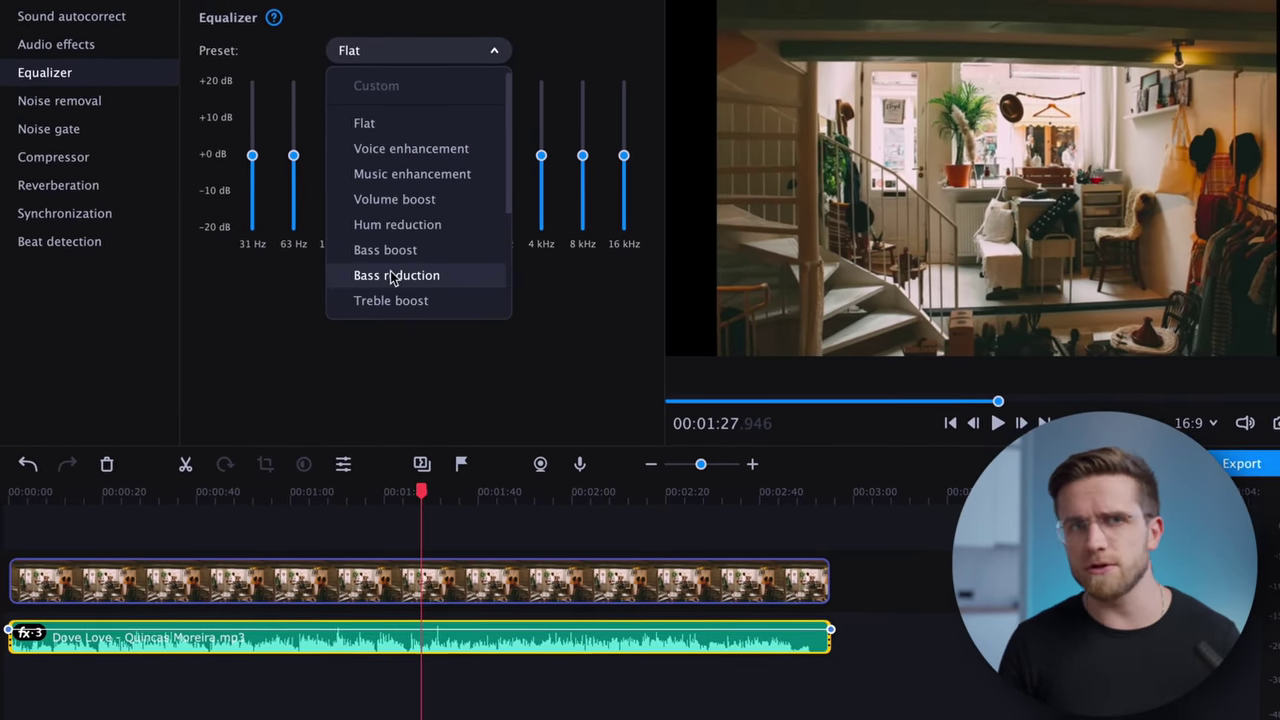
scroll(391, 272, down, 5)
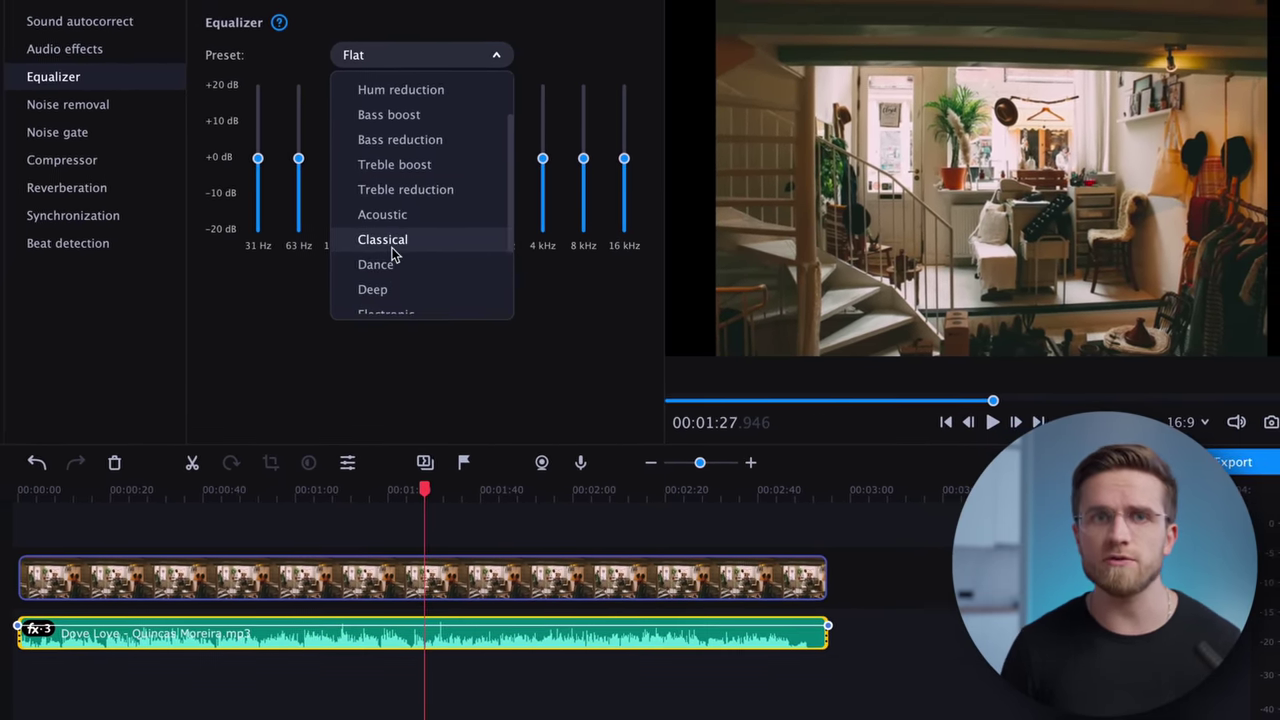
scroll(405, 247, down, 3)
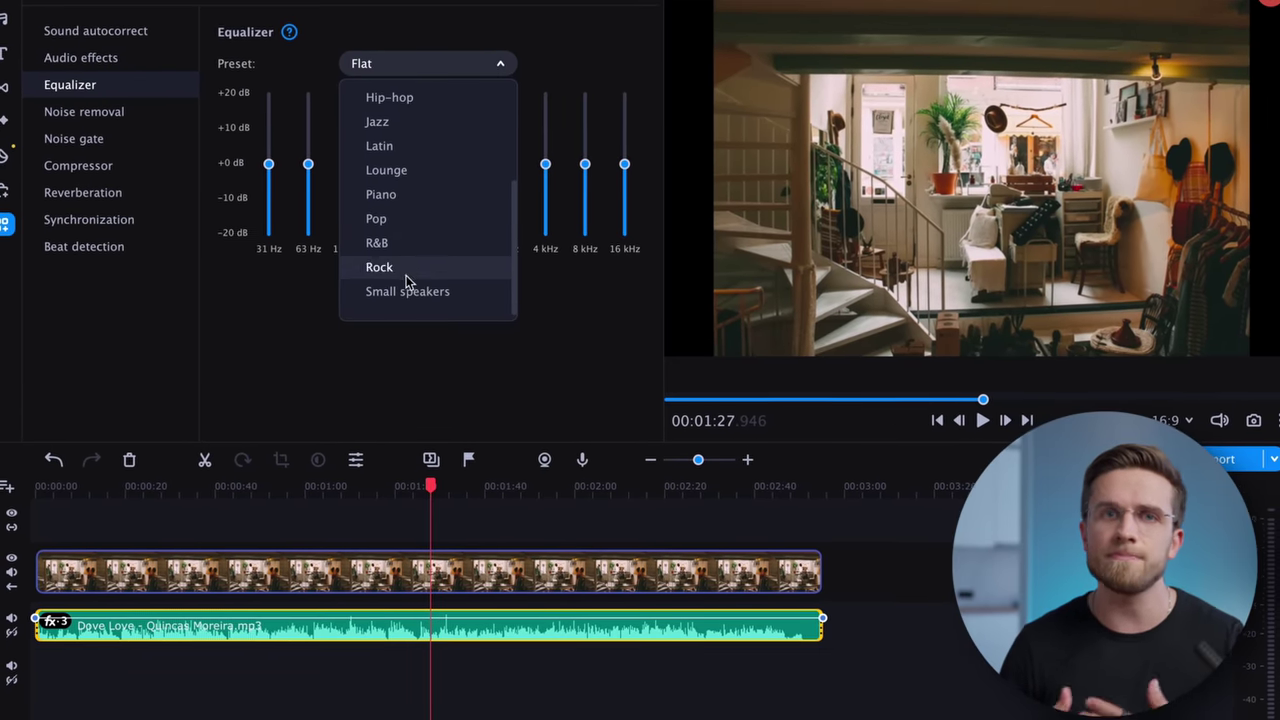
click(407, 291)
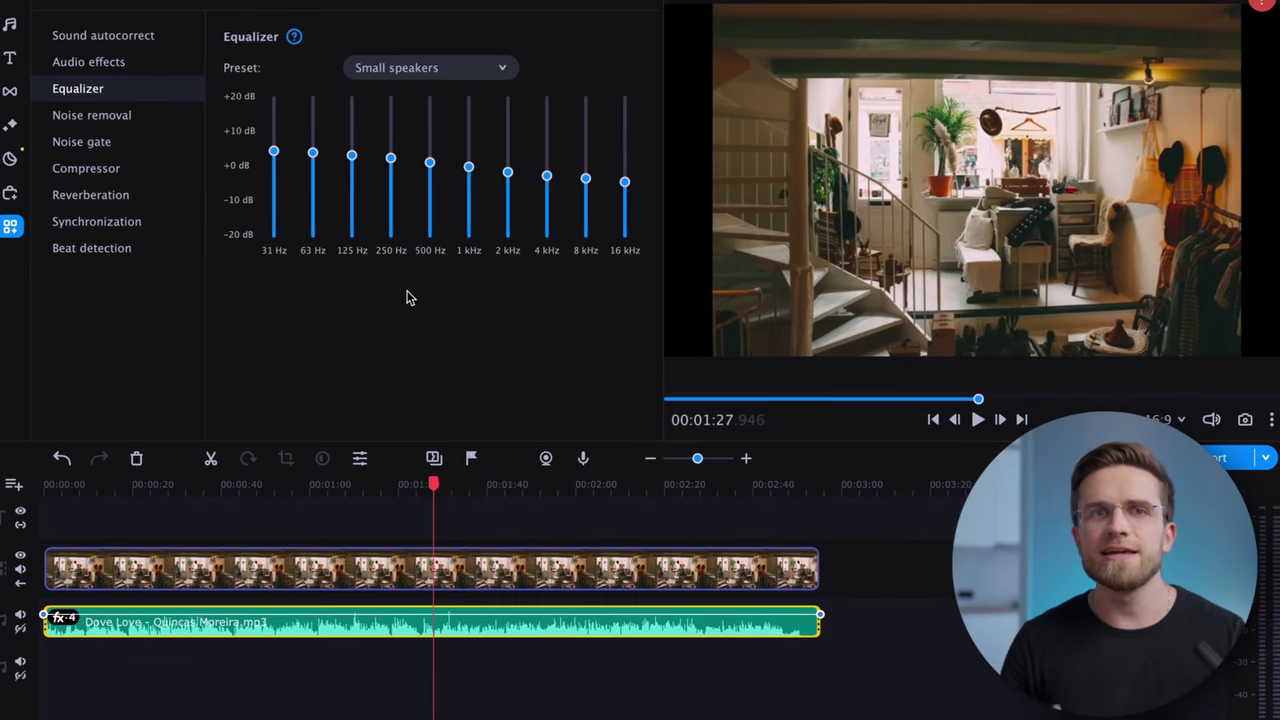
key(space)
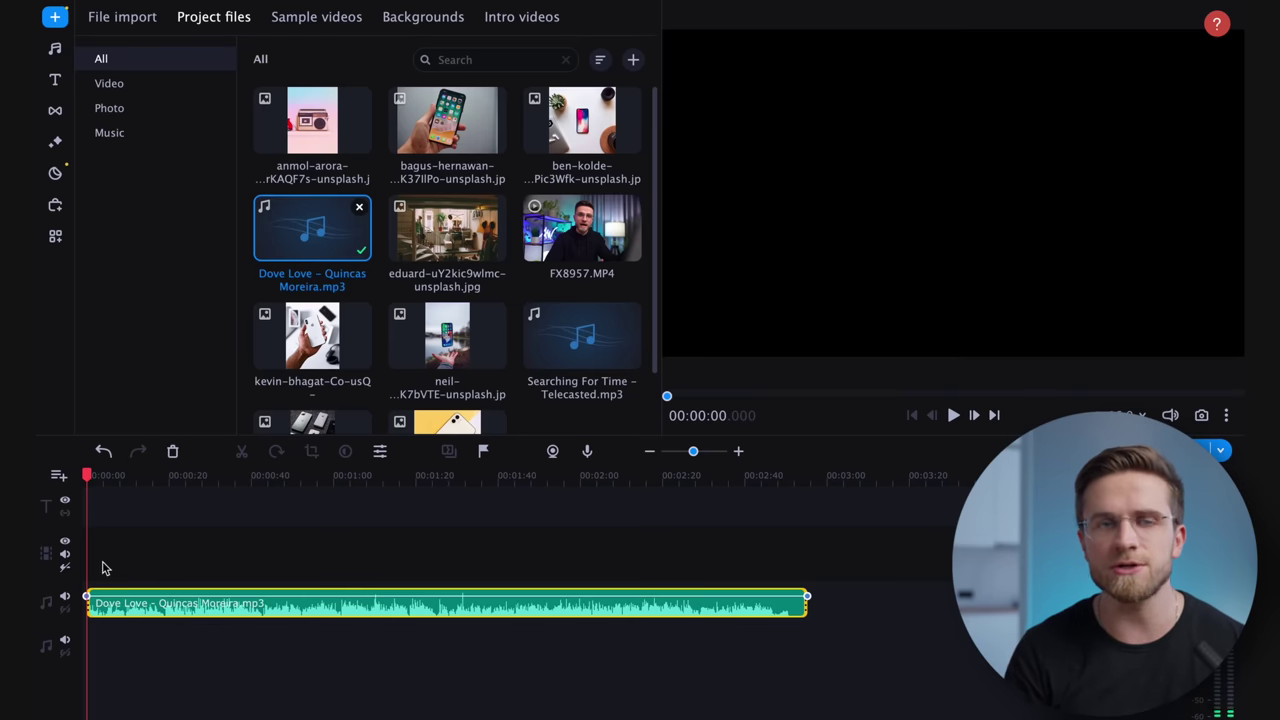
Run Detect Audio Beats on the Dove Love music and play it to hear the beats
click(56, 238)
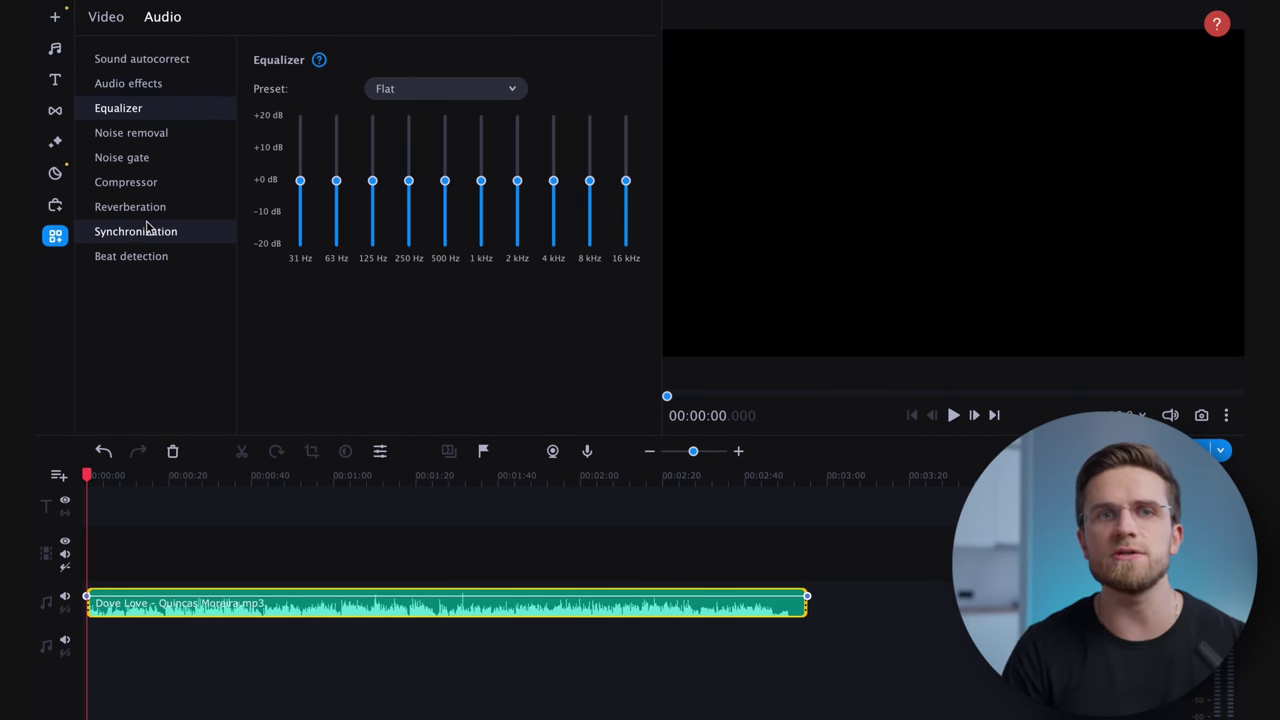
click(130, 256)
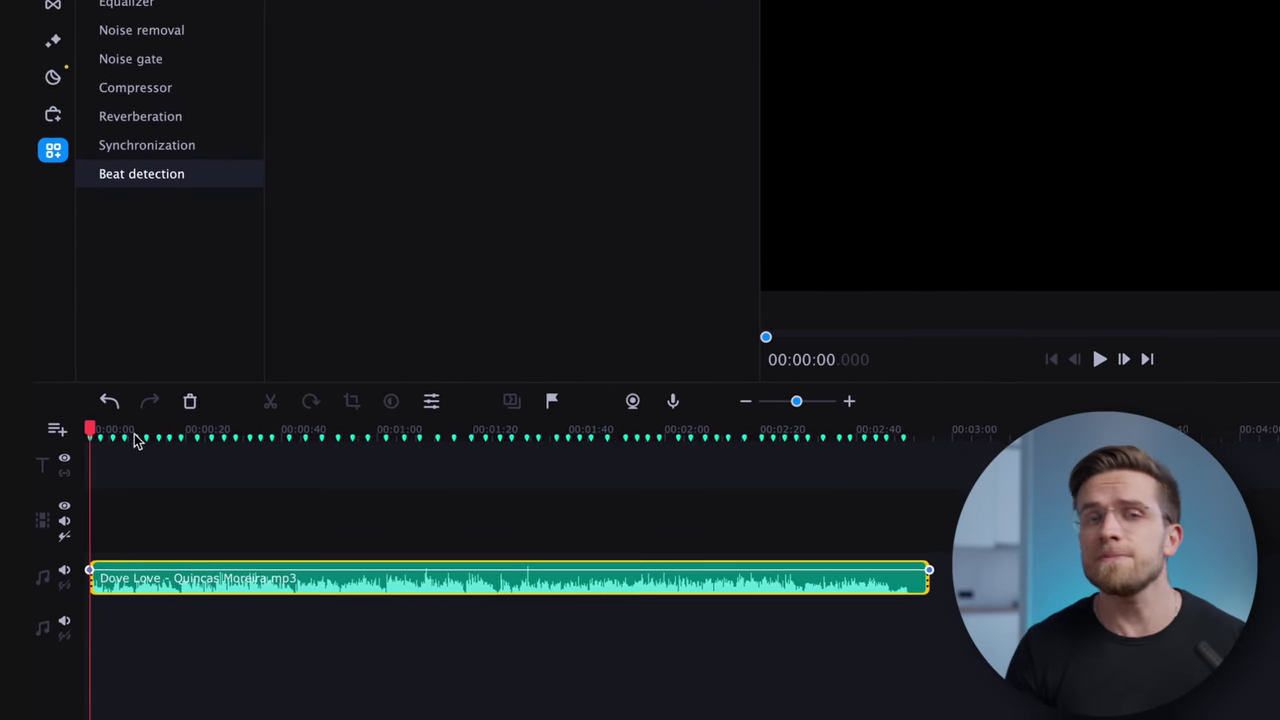
key(space)
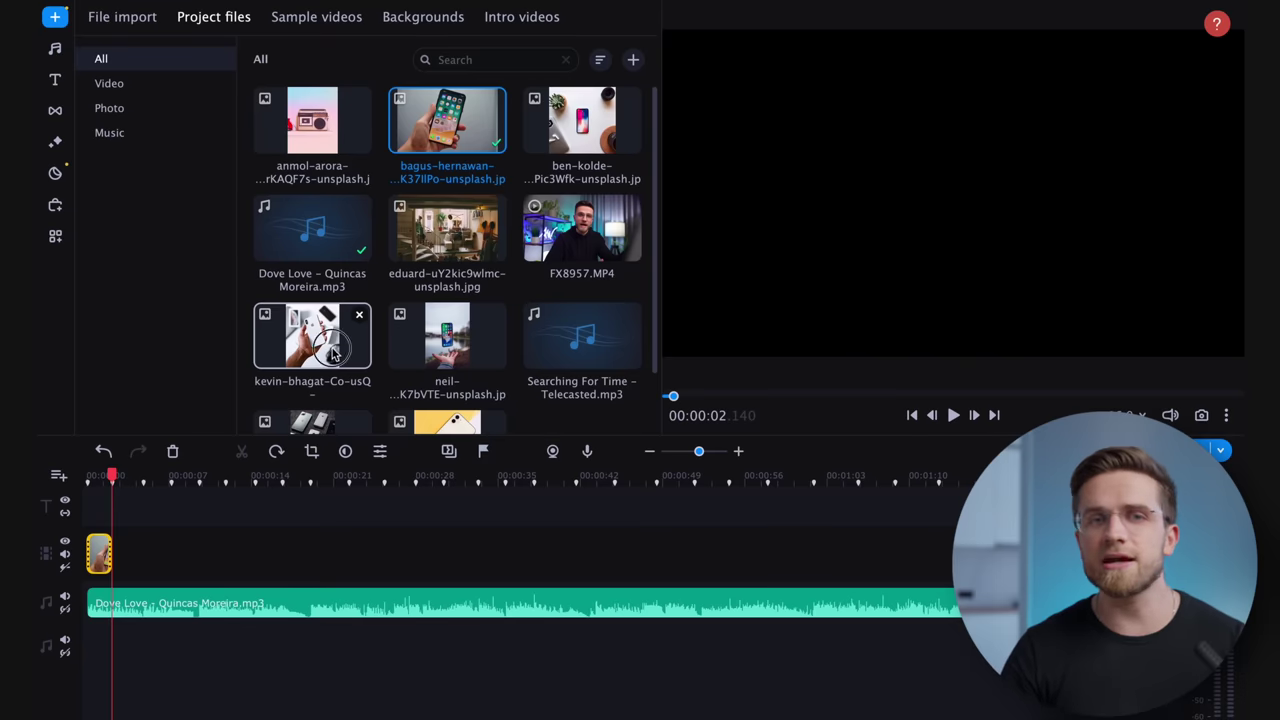
Snap five phone photos to the beat markers, including floating, hand-held, several-phones and yellow iPhone shots
drag(312, 337, 135, 553)
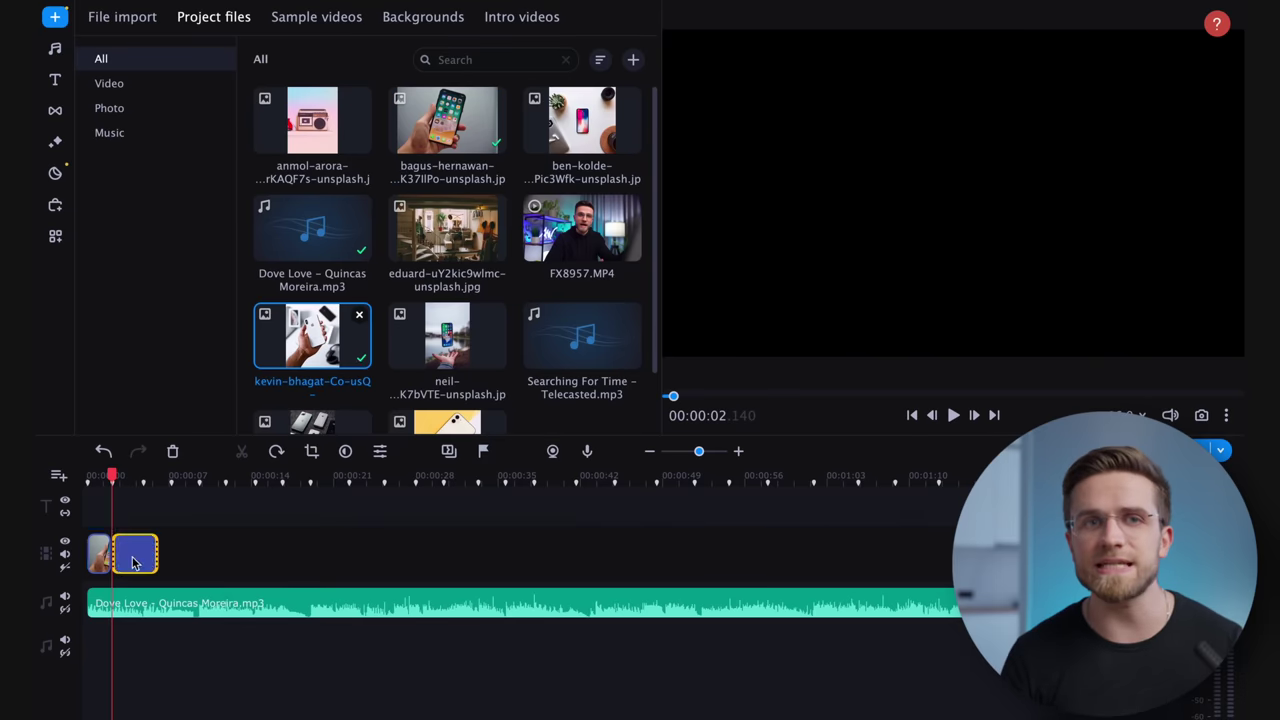
drag(447, 337, 280, 548)
drag(312, 337, 160, 560)
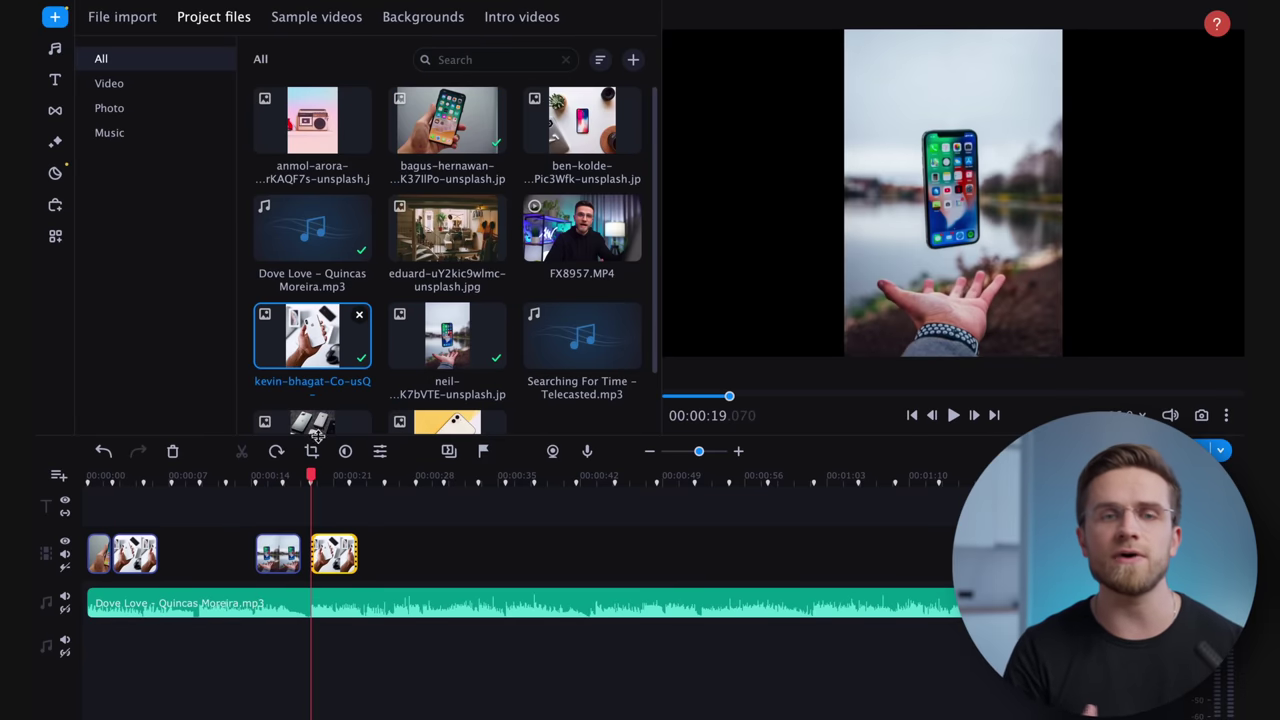
drag(312, 422, 150, 550)
drag(447, 422, 165, 555)
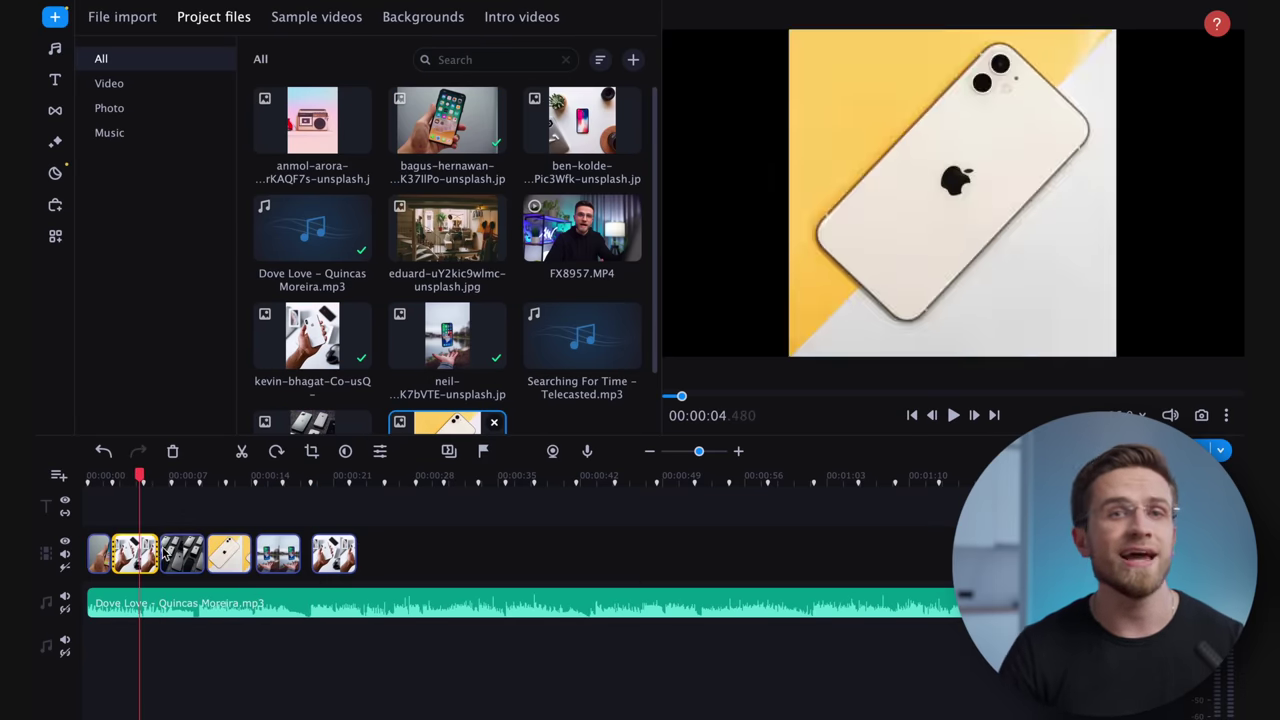